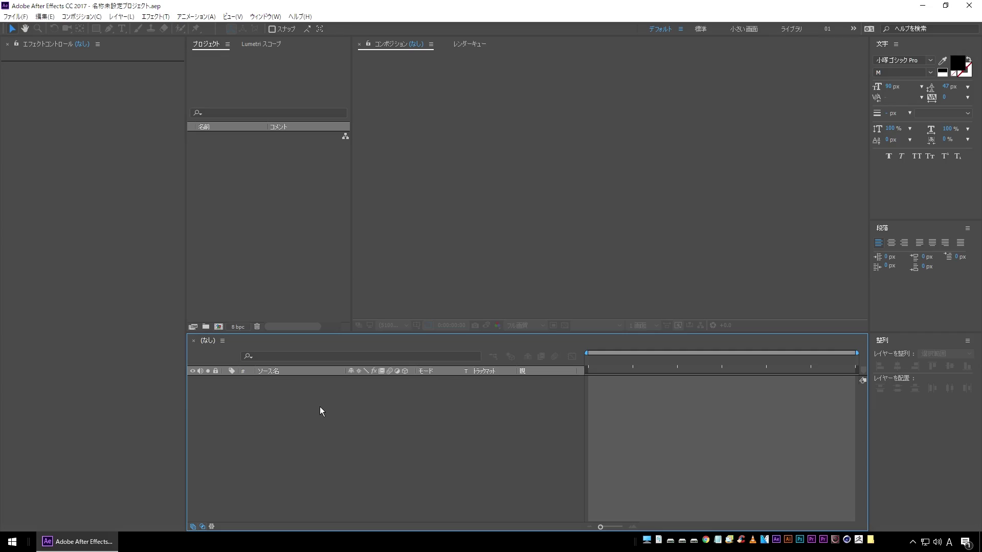
Create a new 1920x1080, 15-second composition named p_01
click(82, 17)
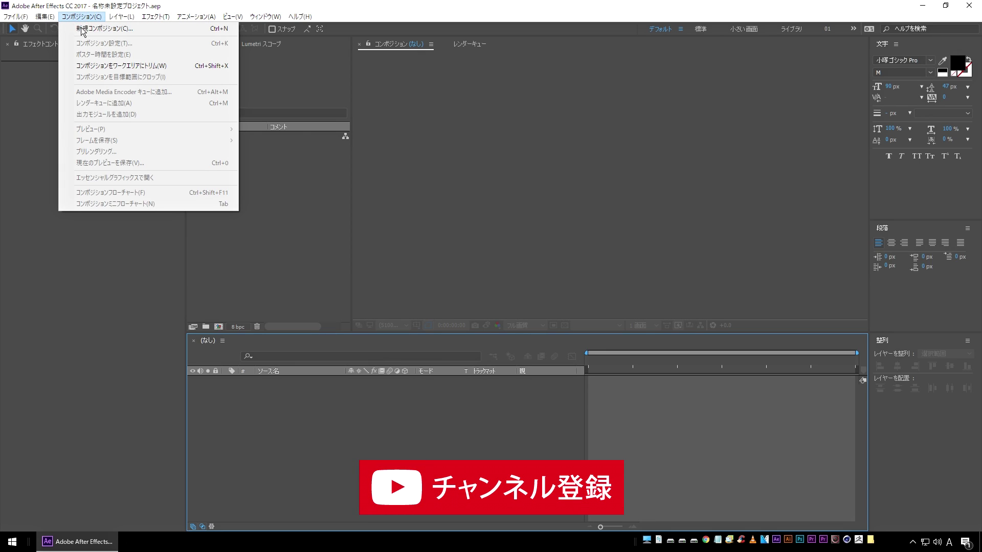
click(83, 30)
text(p_01)
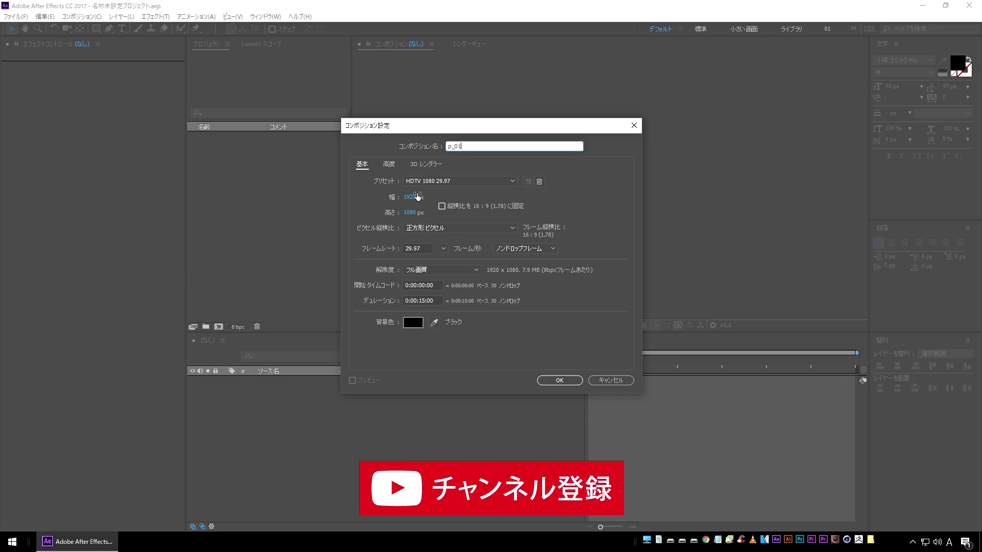
click(563, 383)
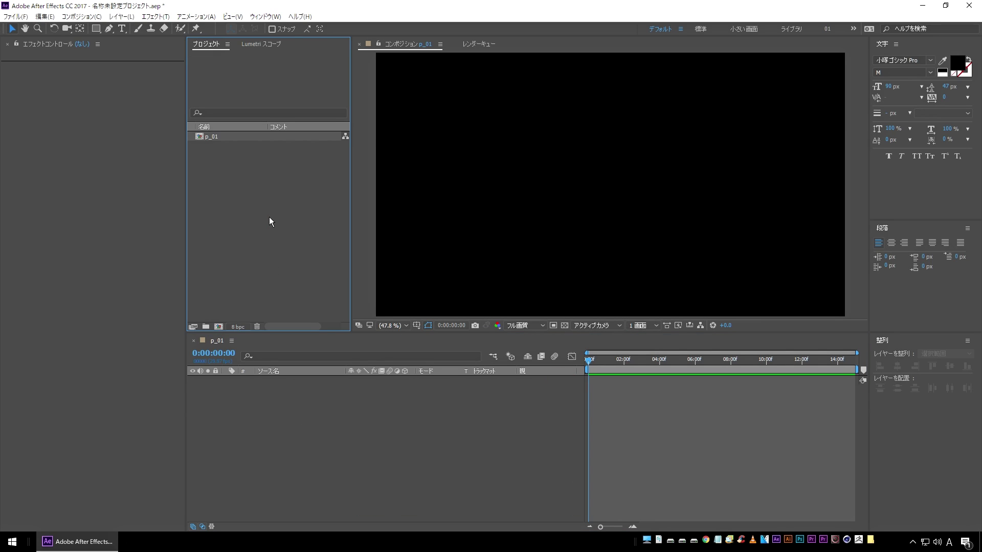
Duplicate p_01 three times in the Project panel to make p_02, p_03 and p_04
click(221, 137)
key(ctrl+d)
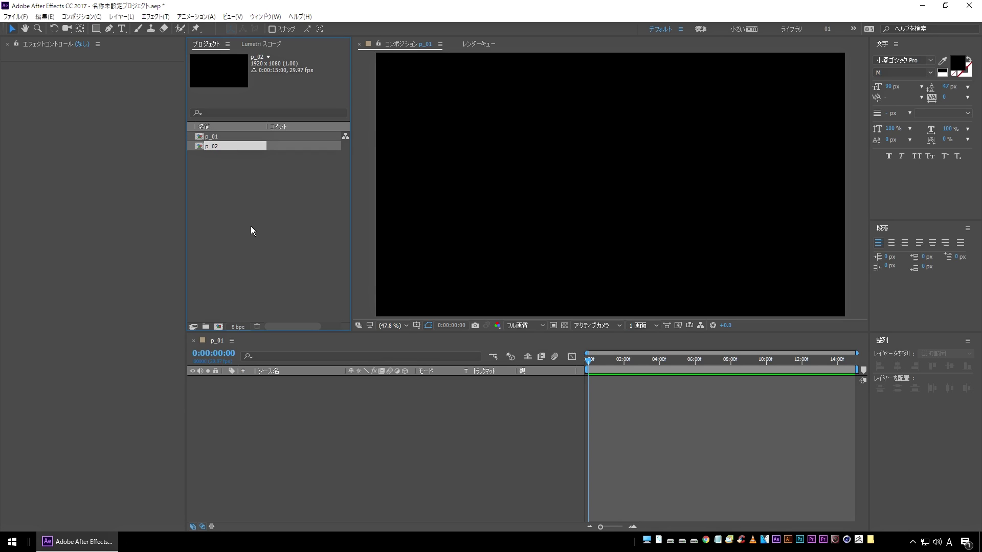
key(ctrl+d)
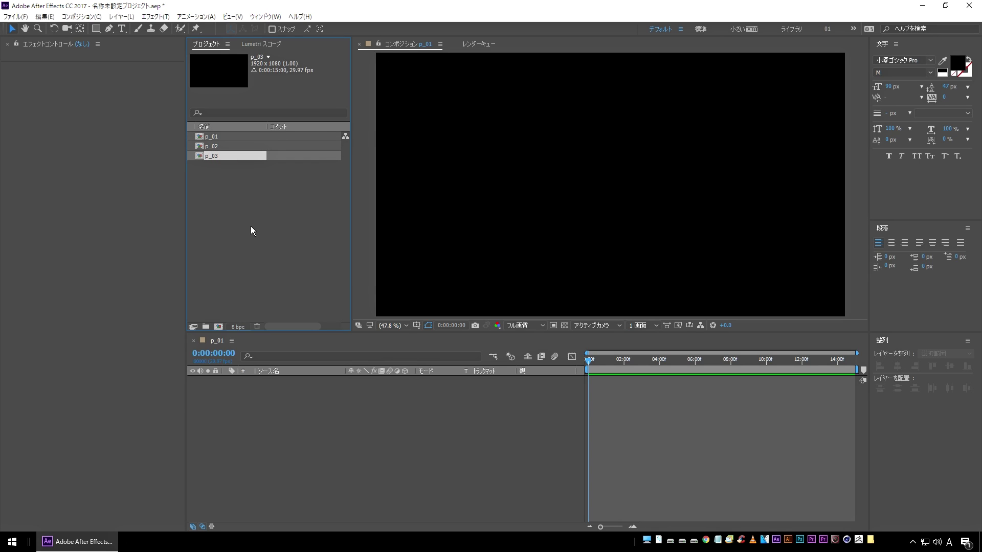
key(ctrl+d)
Open p_02, p_03 and p_04 in the timeline, then return to p_01
click(215, 147)
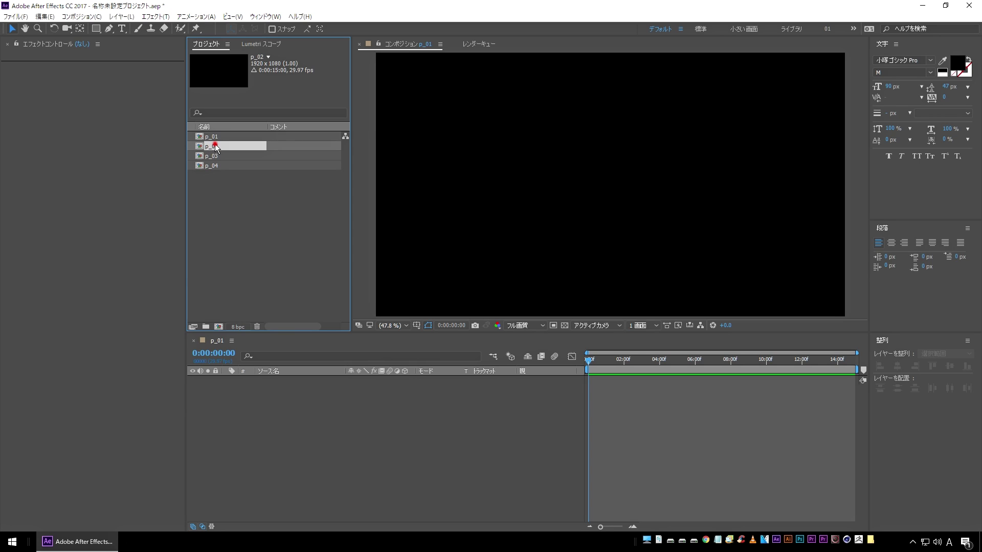
double_click(215, 146)
double_click(212, 156)
double_click(213, 165)
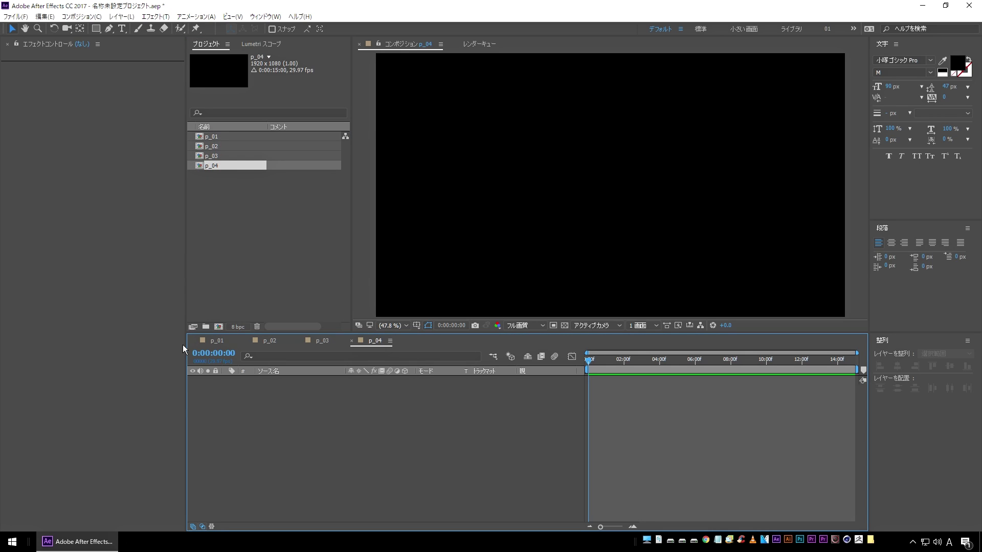
click(222, 342)
Add a full-frame red solid to p_01
right_click(276, 408)
click(127, 20)
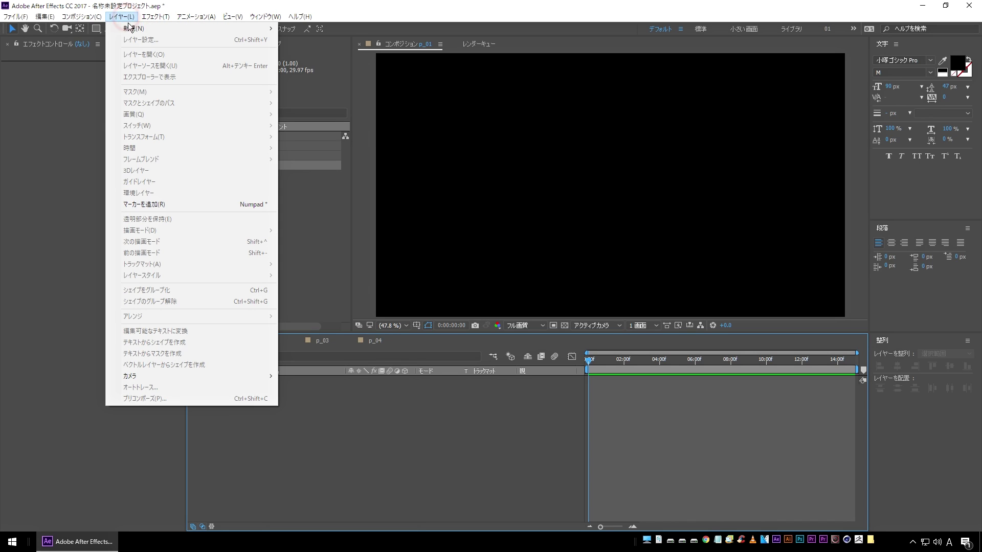
mouse_move(236, 29)
click(335, 39)
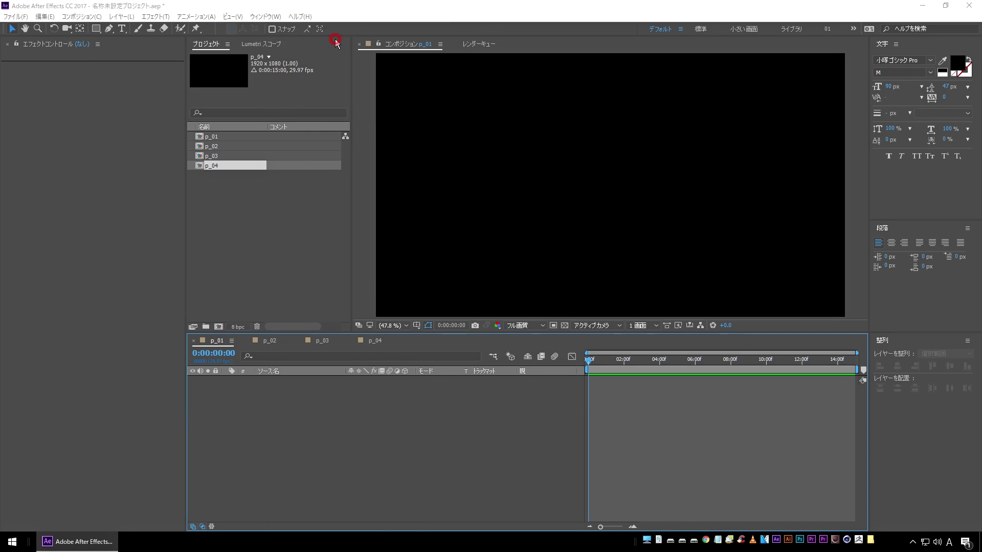
click(438, 403)
Add a full-frame blue solid to p_02
click(266, 341)
click(115, 17)
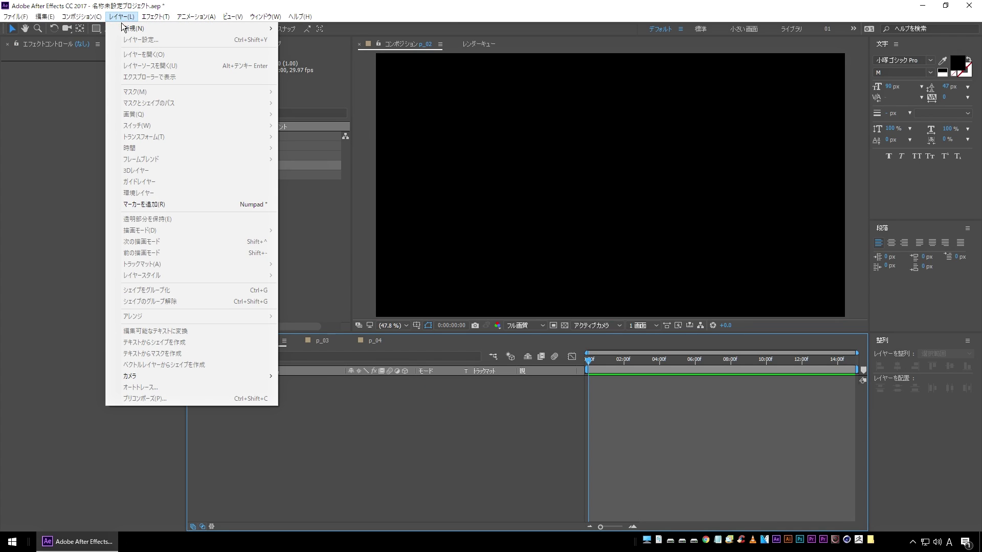
mouse_move(127, 28)
click(300, 39)
click(399, 375)
click(458, 324)
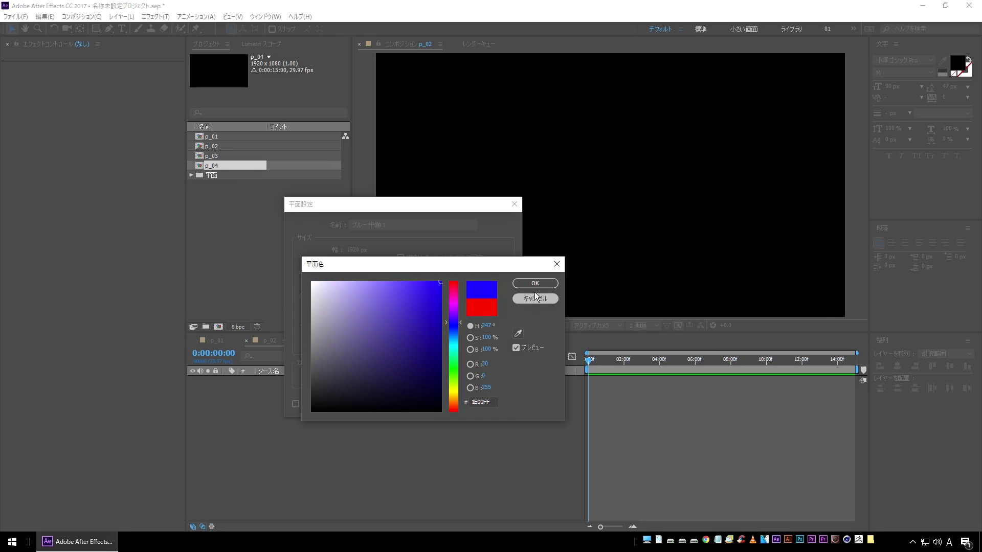
click(535, 283)
click(440, 404)
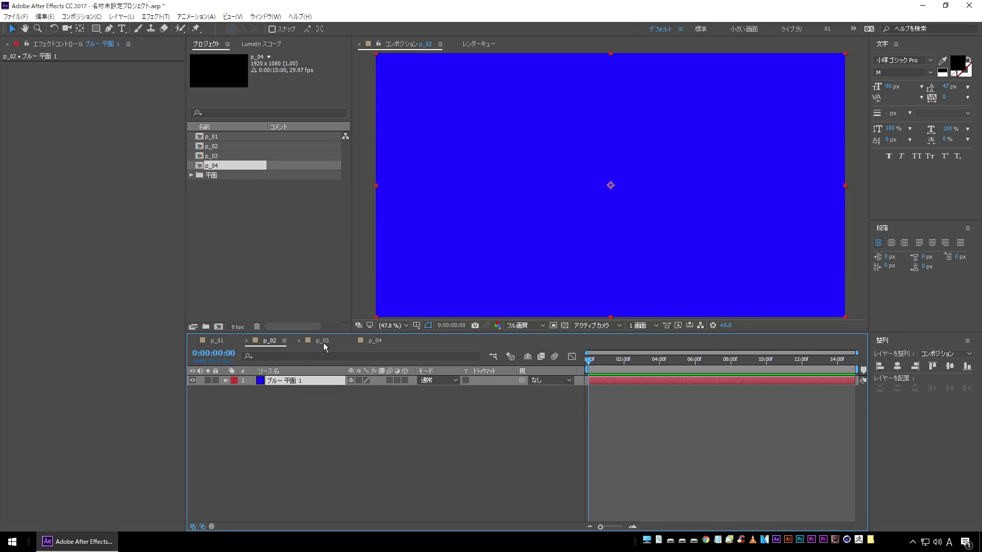
Add a full-frame green solid to p_03
click(322, 341)
click(112, 18)
mouse_move(154, 29)
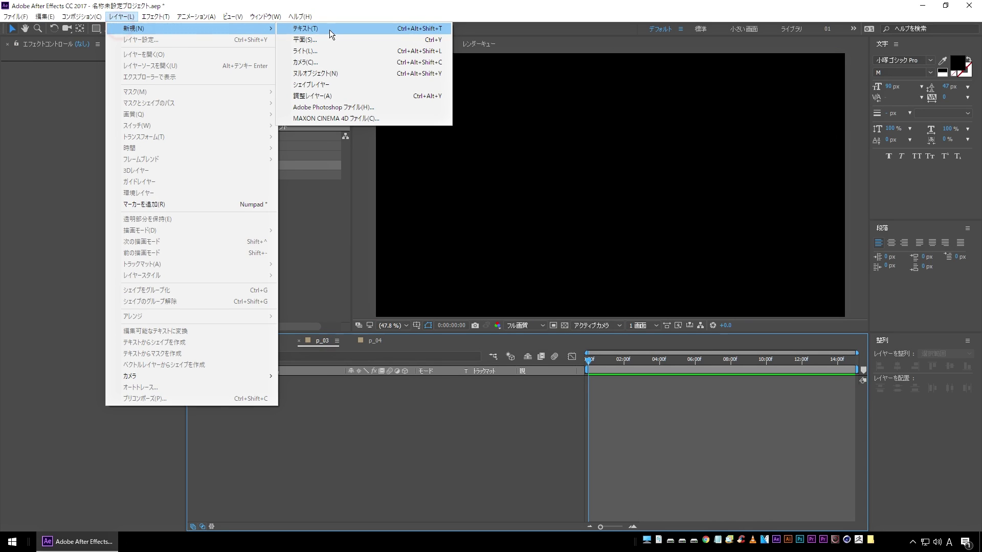
click(325, 40)
click(394, 368)
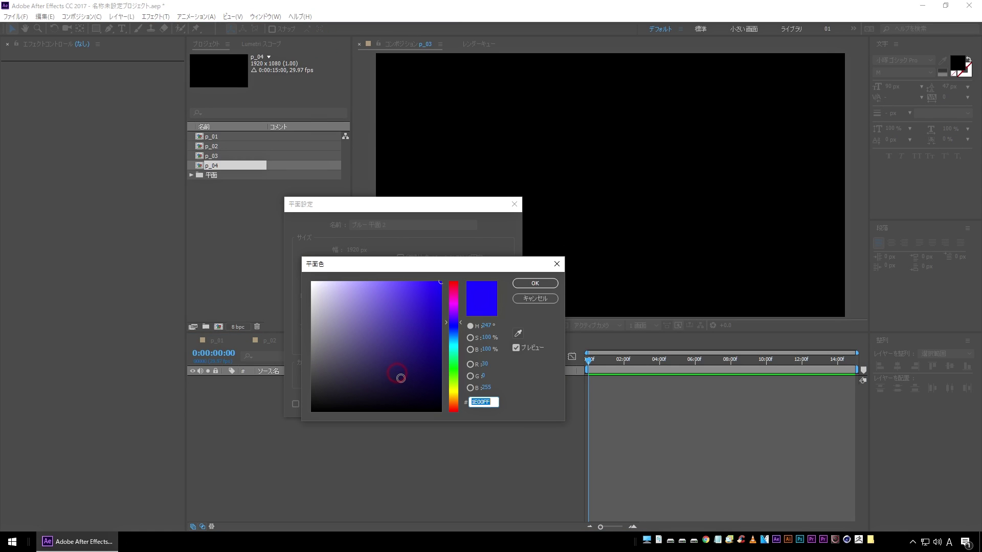
click(453, 369)
click(535, 283)
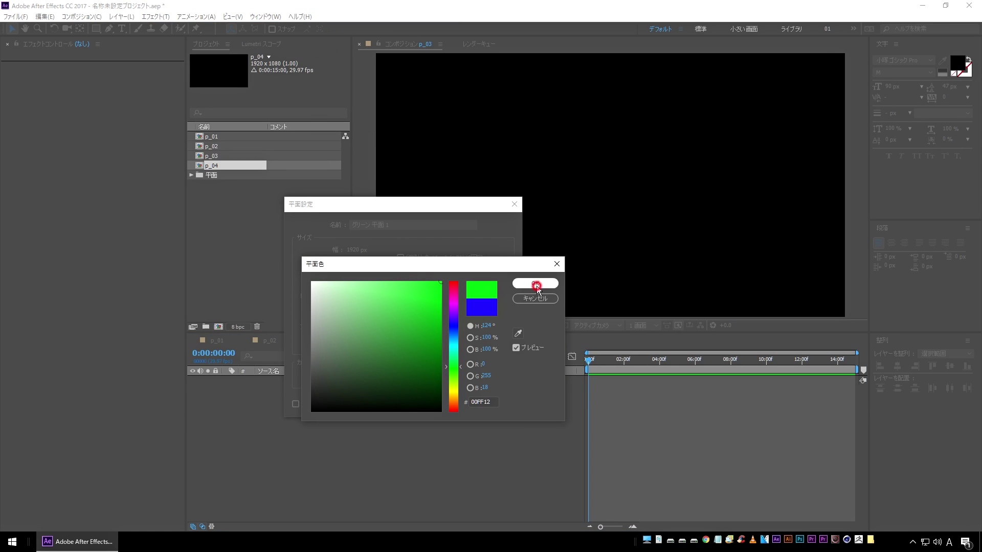
click(429, 404)
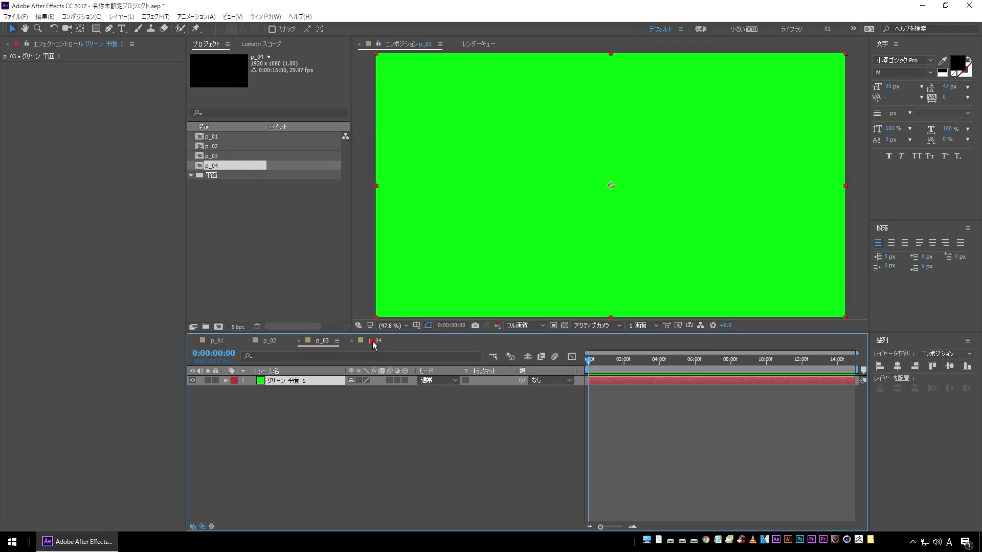
Add a full-frame deep orange FF6C00 solid to p_04
click(375, 341)
click(122, 16)
mouse_move(138, 28)
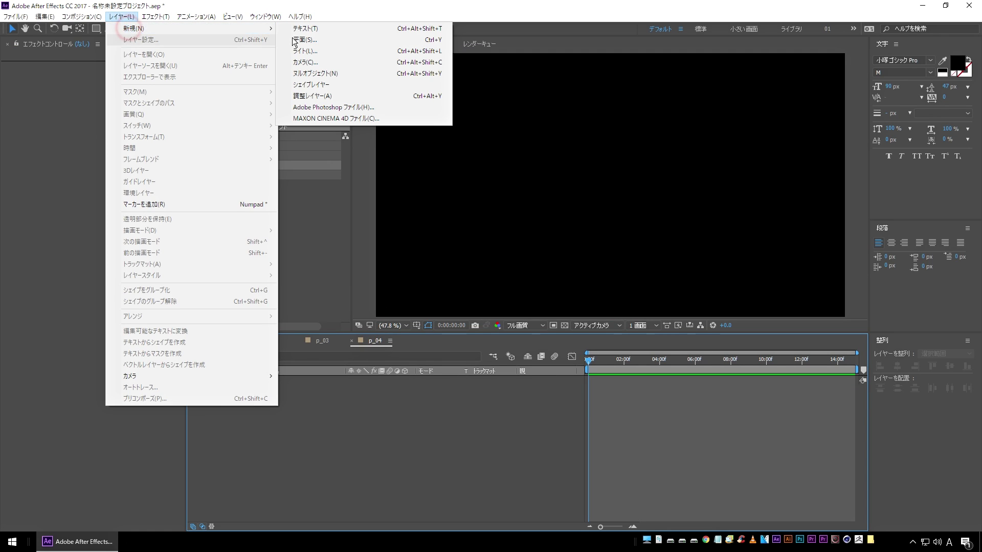
click(294, 42)
click(395, 379)
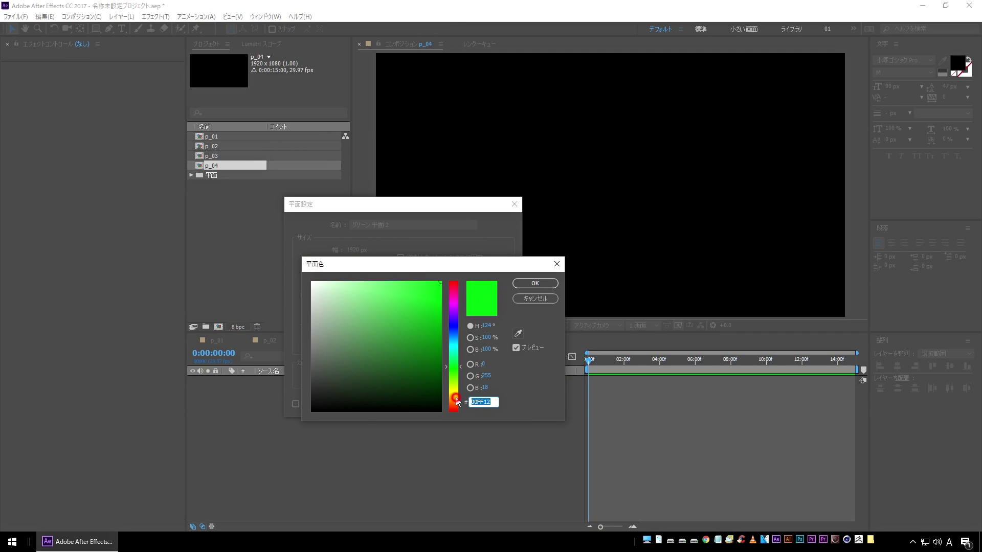
click(456, 398)
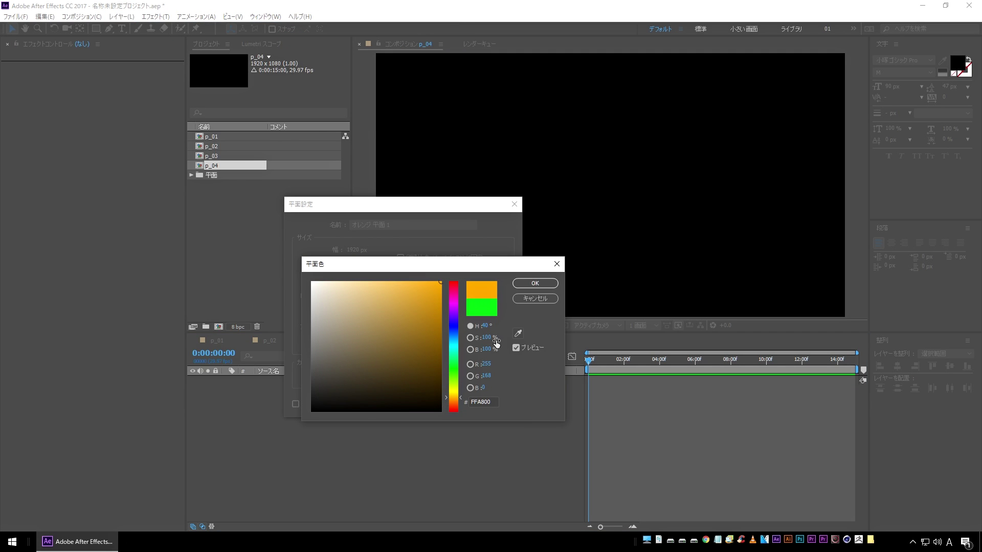
click(455, 403)
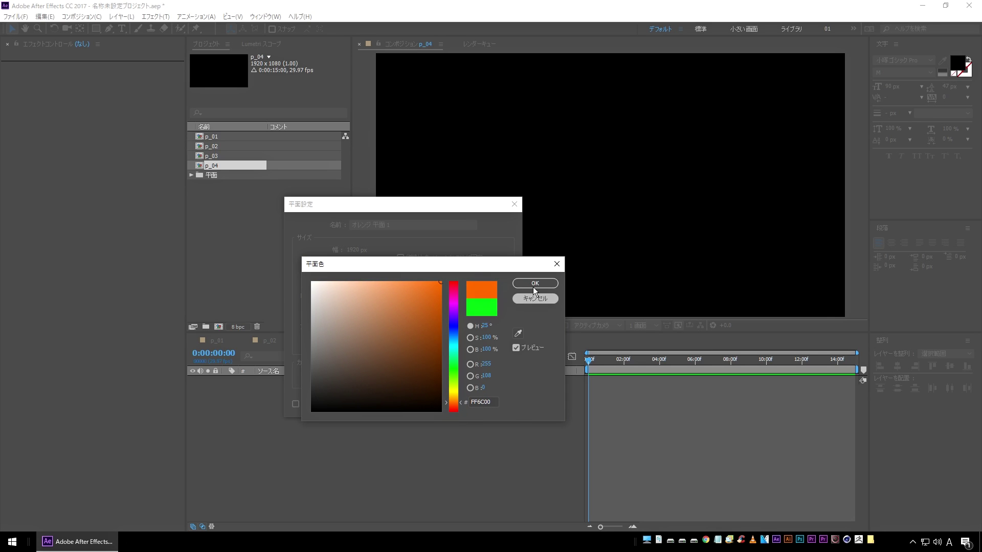
click(535, 284)
click(449, 405)
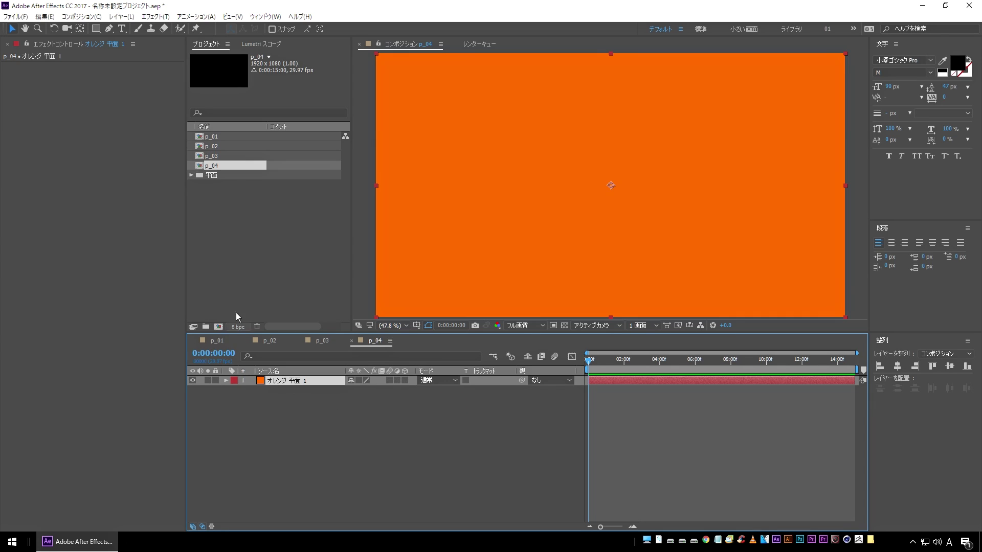
click(247, 262)
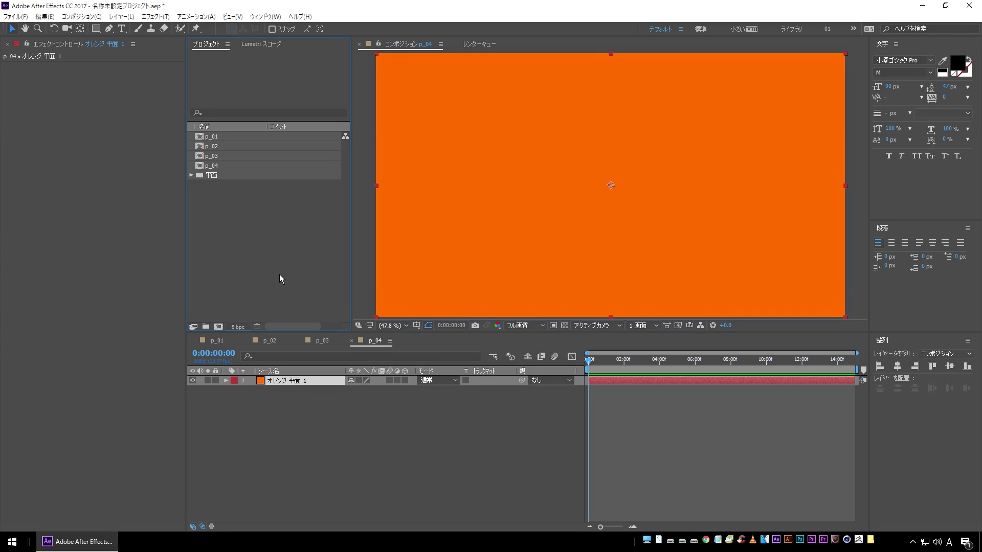
click(82, 17)
Create a new composition named cut_01 and move its tab first among the open comps
click(95, 27)
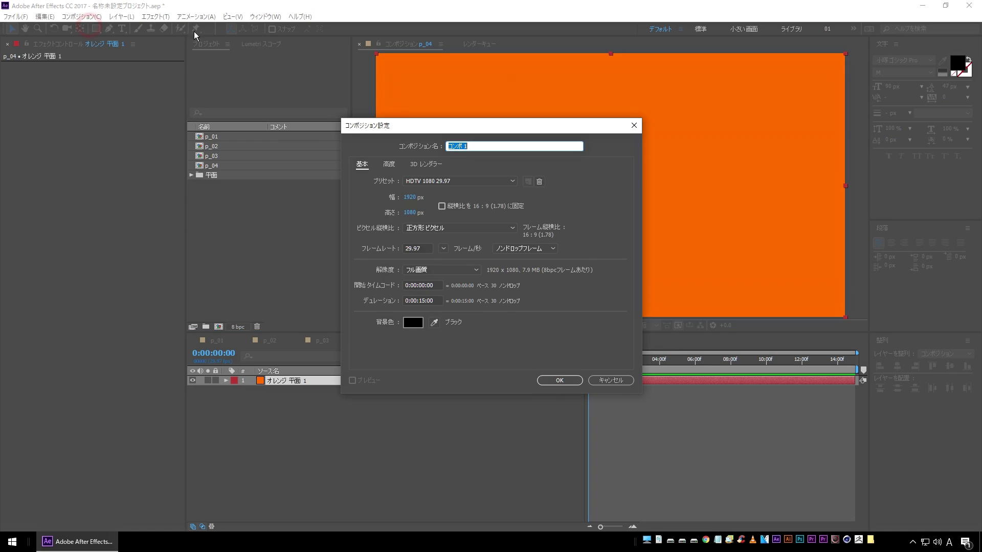
text(cut_01)
click(557, 379)
drag(430, 341, 210, 341)
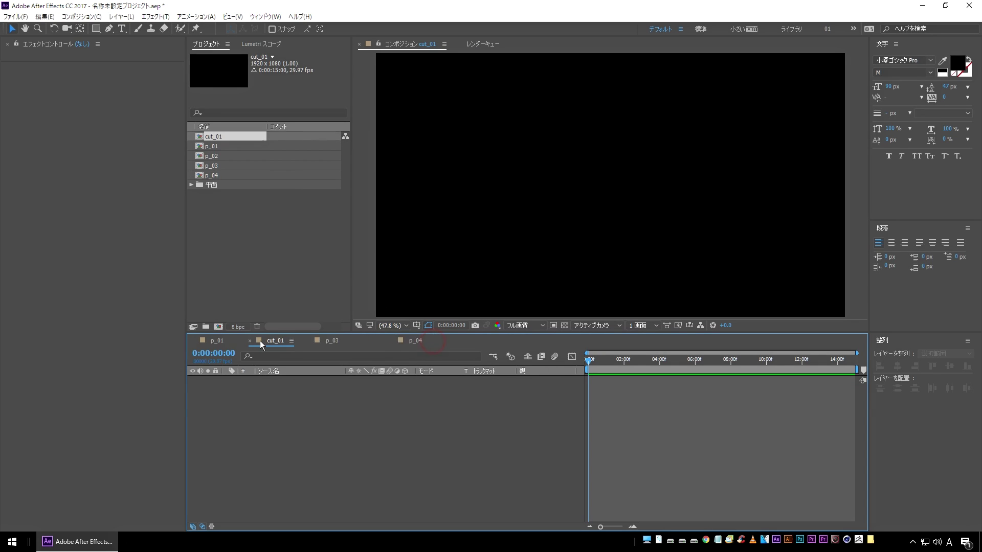
Place p_01 through p_04 as layers in cut_01, hide them, and select p_01
click(219, 146)
shift+click(216, 175)
drag(216, 175, 299, 417)
click(306, 439)
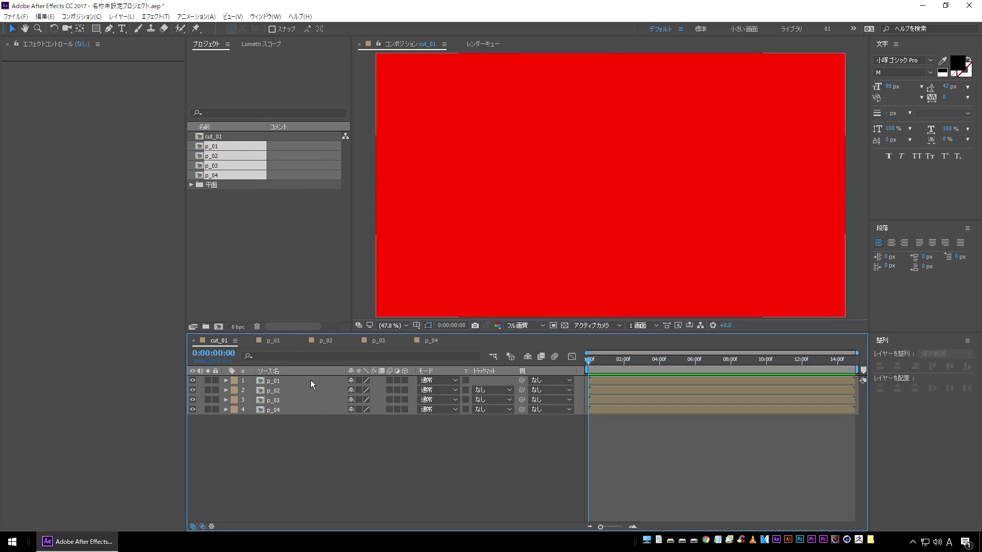
drag(194, 407, 193, 380)
click(193, 380)
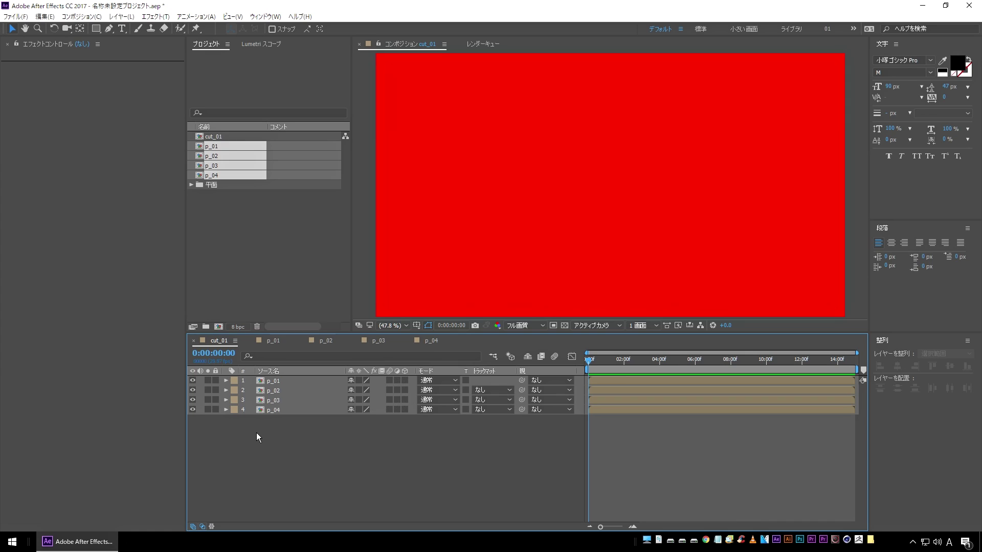
click(287, 380)
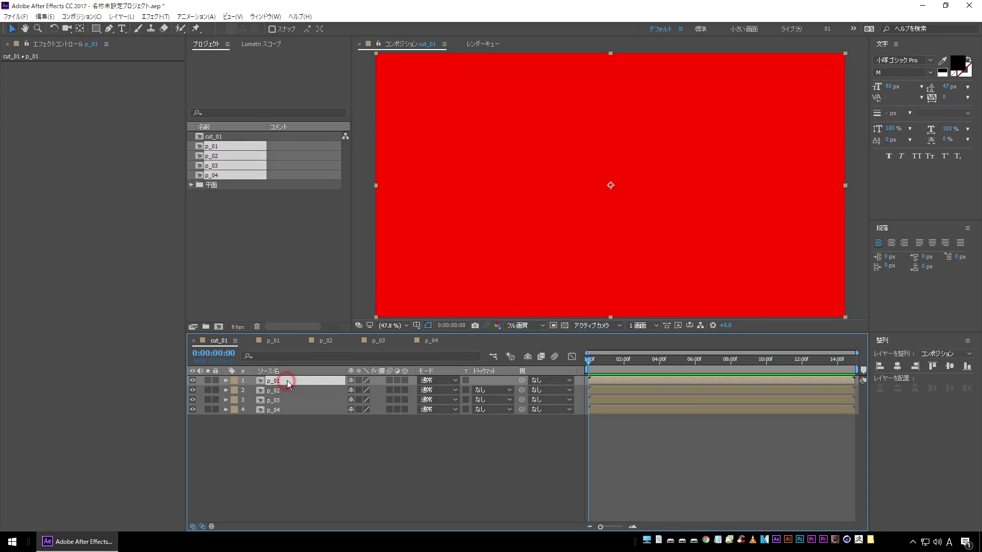
Apply a Linear Wipe to p_01 with Transition Completion at 50%
click(155, 16)
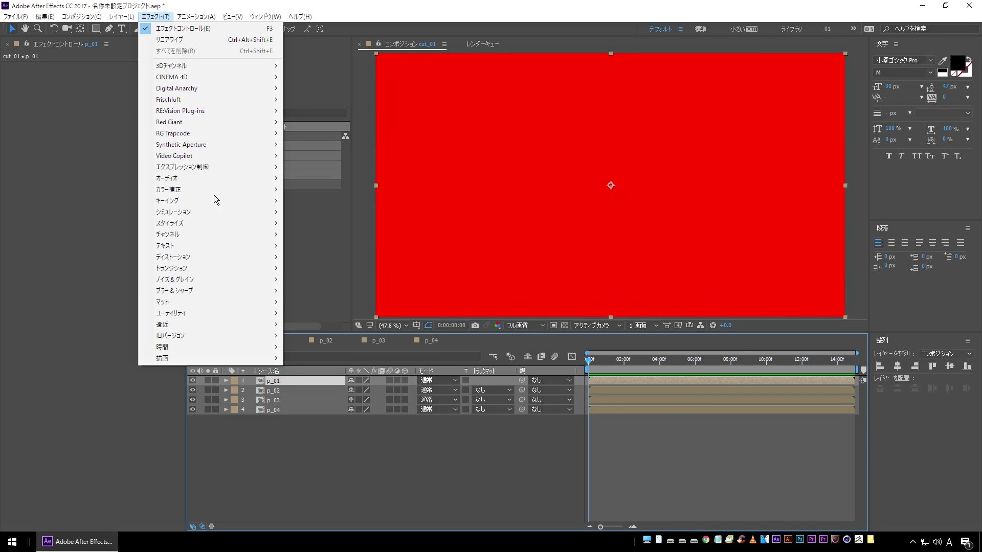
mouse_move(213, 268)
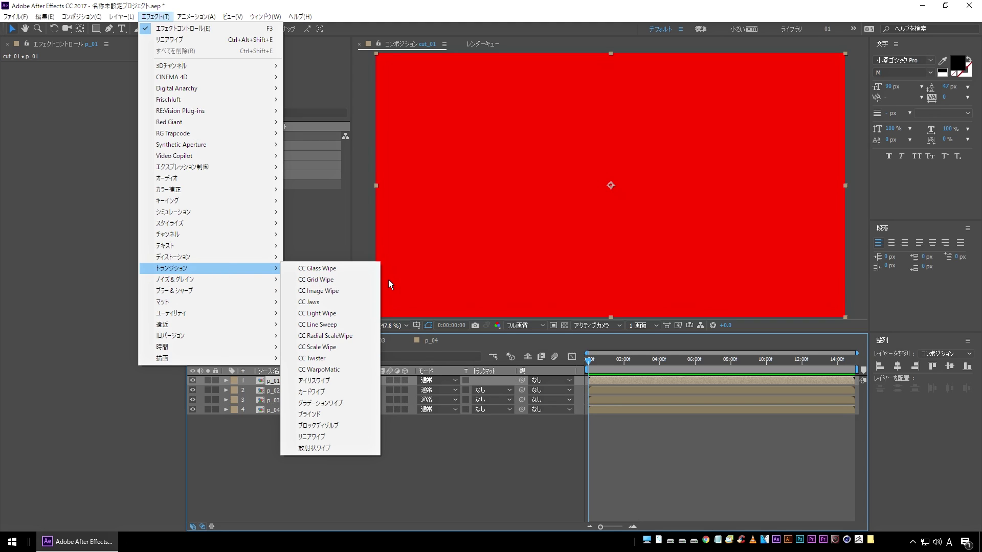
click(341, 437)
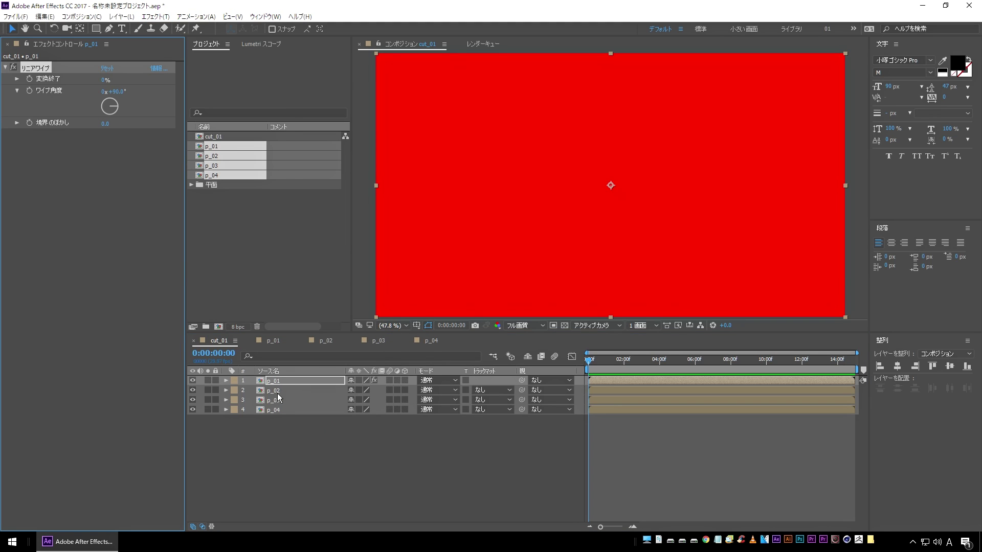
click(305, 381)
drag(103, 81, 124, 85)
click(107, 80)
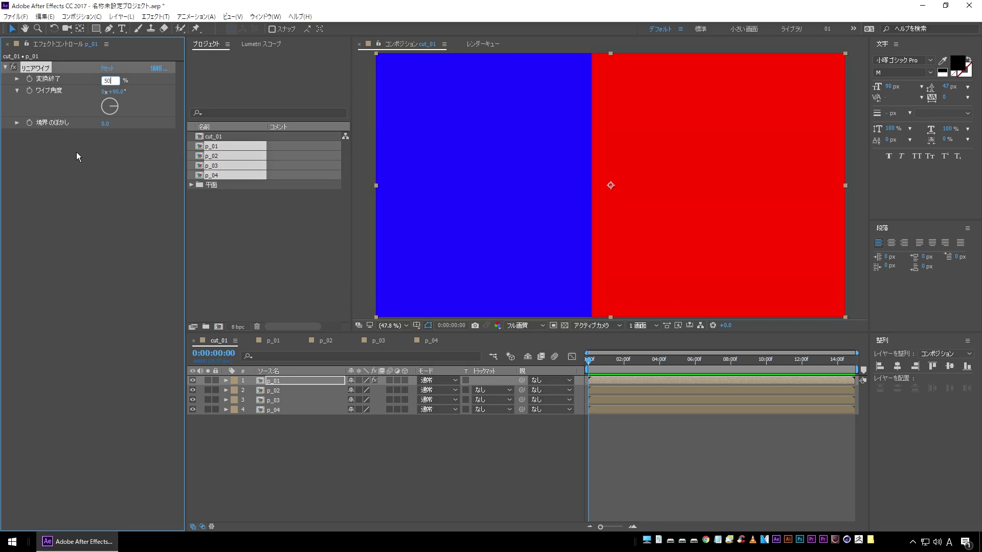
key(Return)
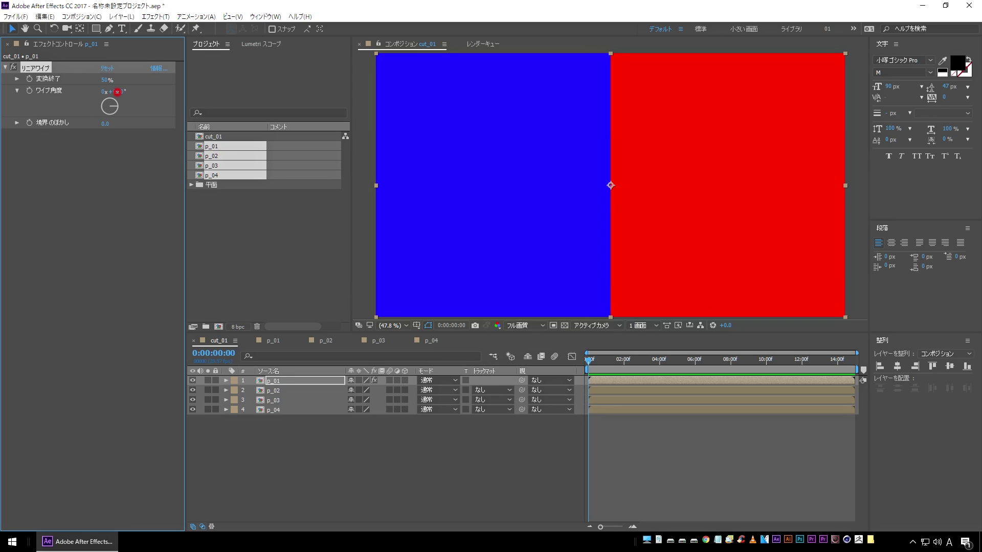
Set p_01's Wipe Angle to -29° so the red/blue split runs diagonally
drag(114, 92, 89, 93)
click(115, 92)
key(Return)
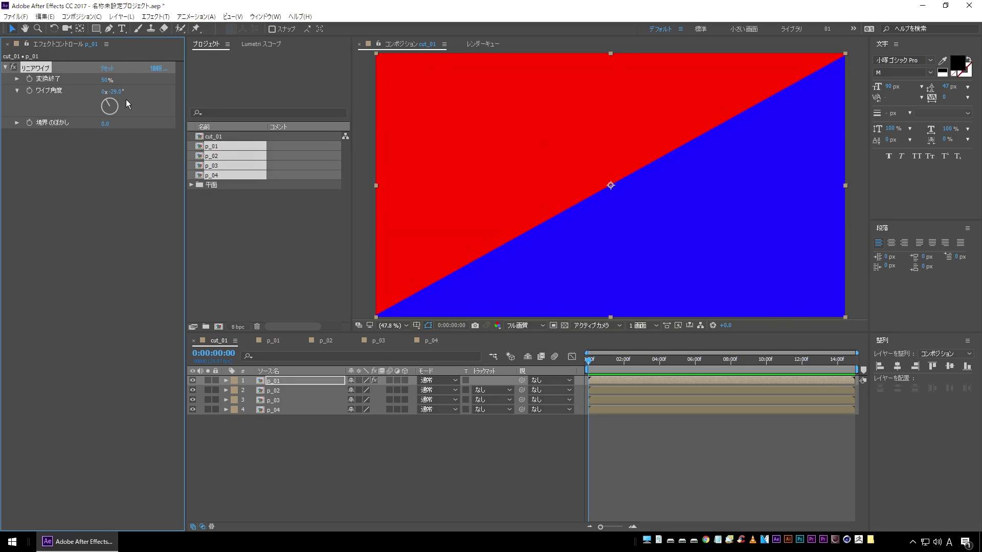
click(13, 68)
click(13, 68)
click(410, 480)
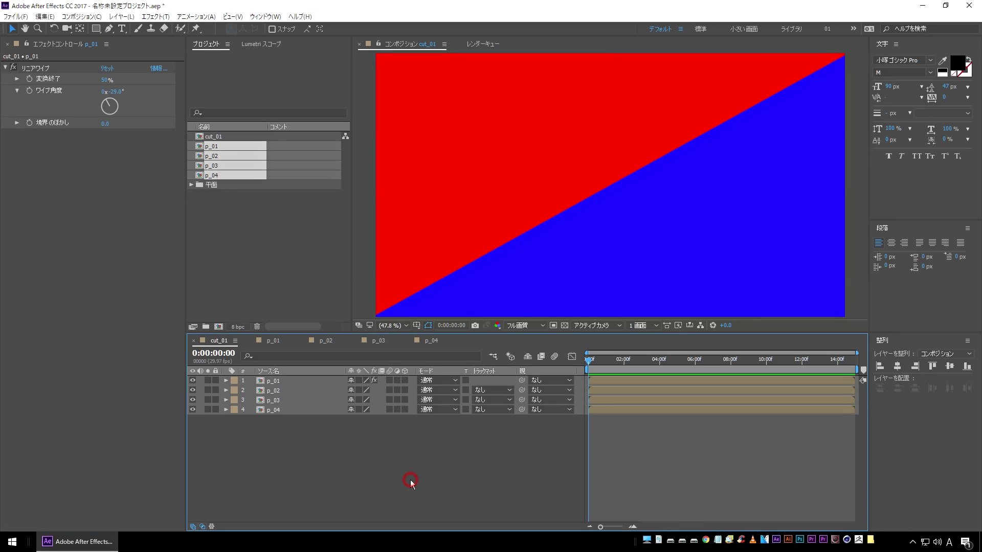
click(286, 391)
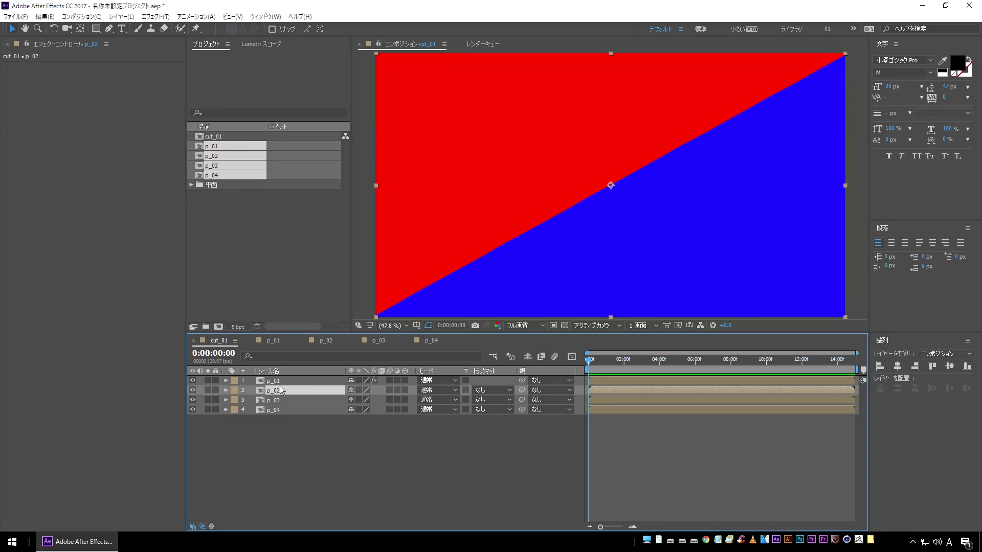
Apply a Linear Wipe to p_02 at 50% completion with a Wipe Angle of about +29°
click(155, 16)
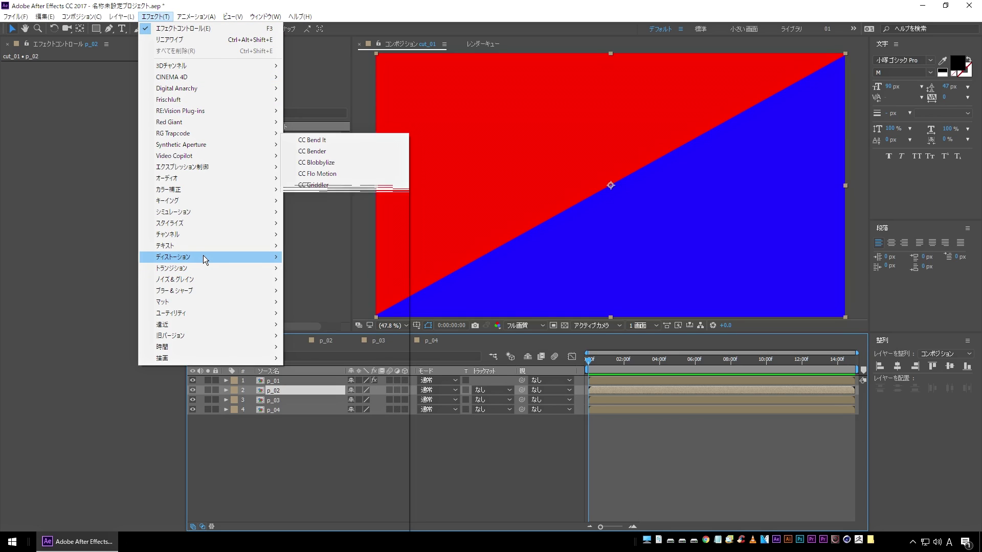
mouse_move(204, 268)
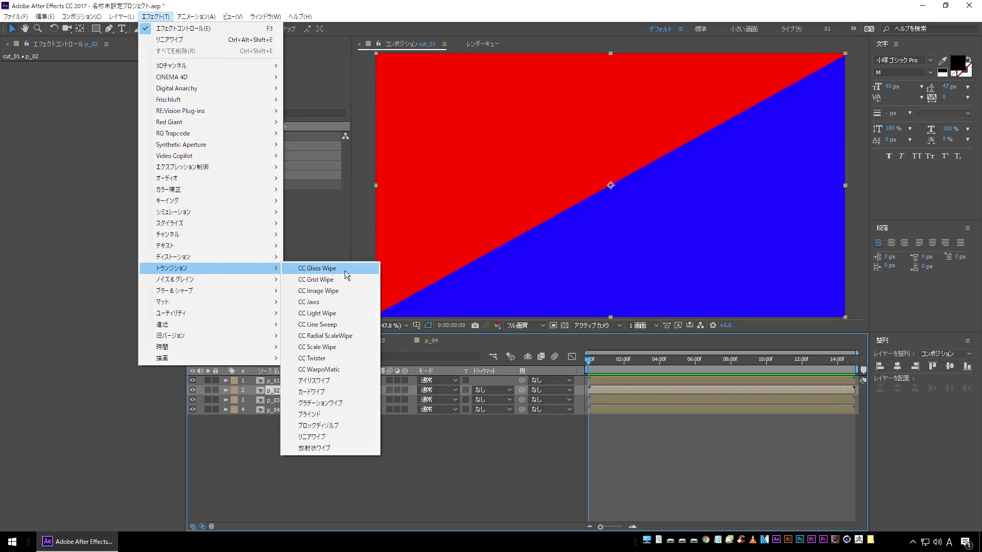
click(320, 438)
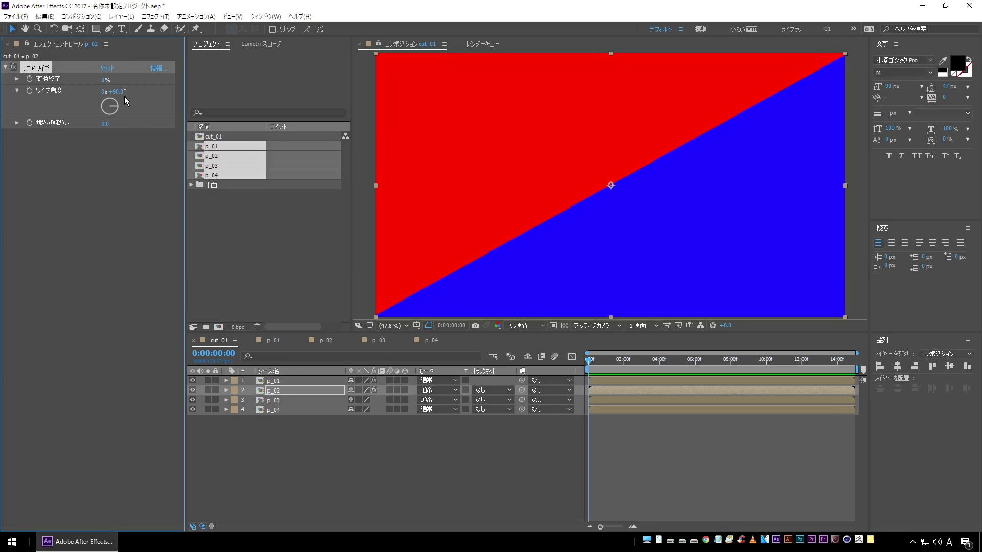
click(105, 80)
text(50)
key(Return)
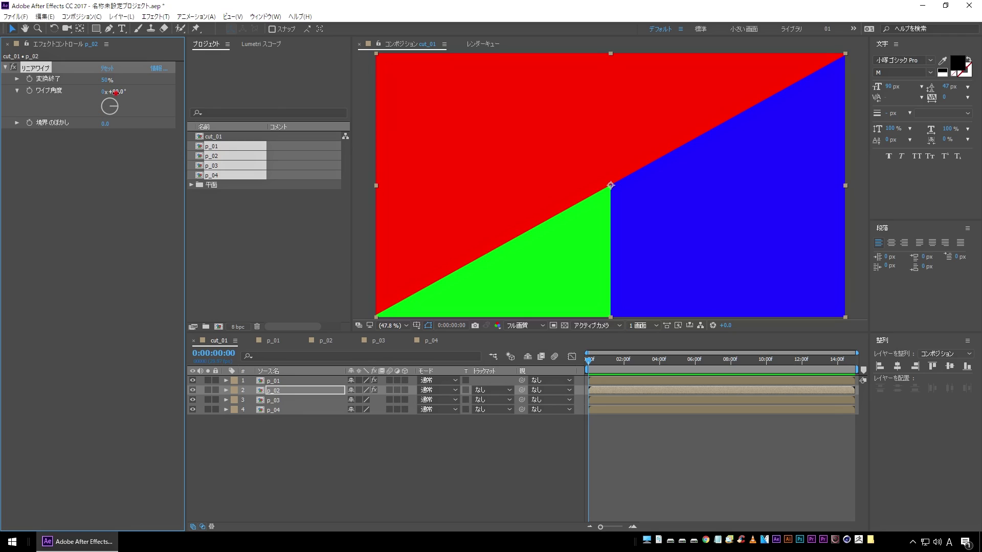
drag(116, 92, 176, 93)
click(121, 91)
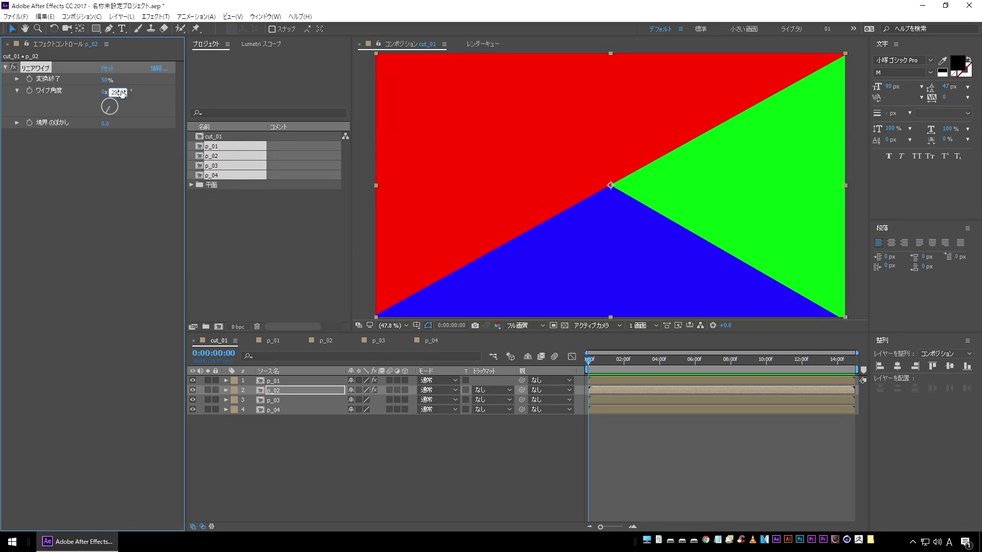
key(Return)
click(219, 485)
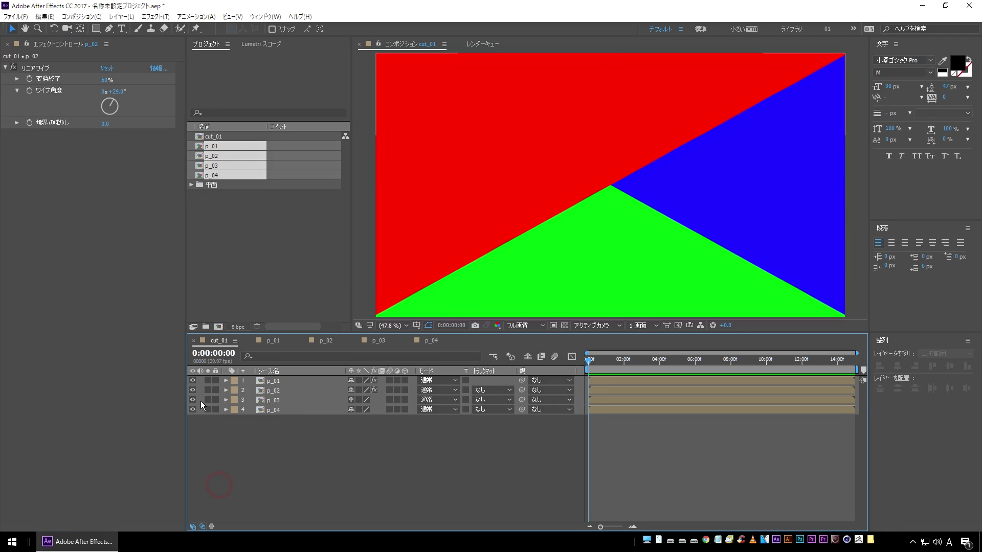
Check each layer's visibility, leave p_03 and p_04 hidden, and select p_01 and p_02
drag(192, 381, 194, 390)
click(192, 381)
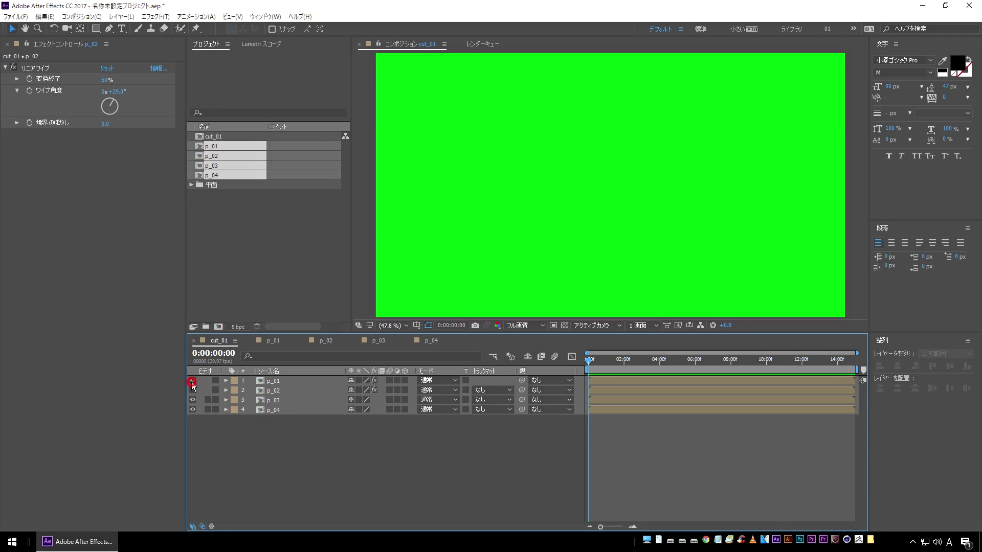
click(193, 400)
click(193, 409)
click(193, 391)
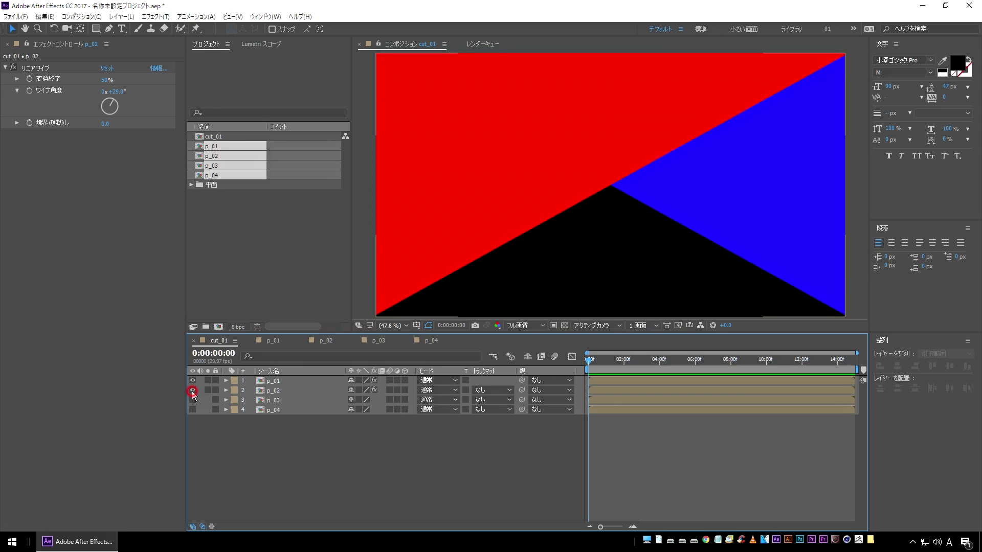
click(193, 399)
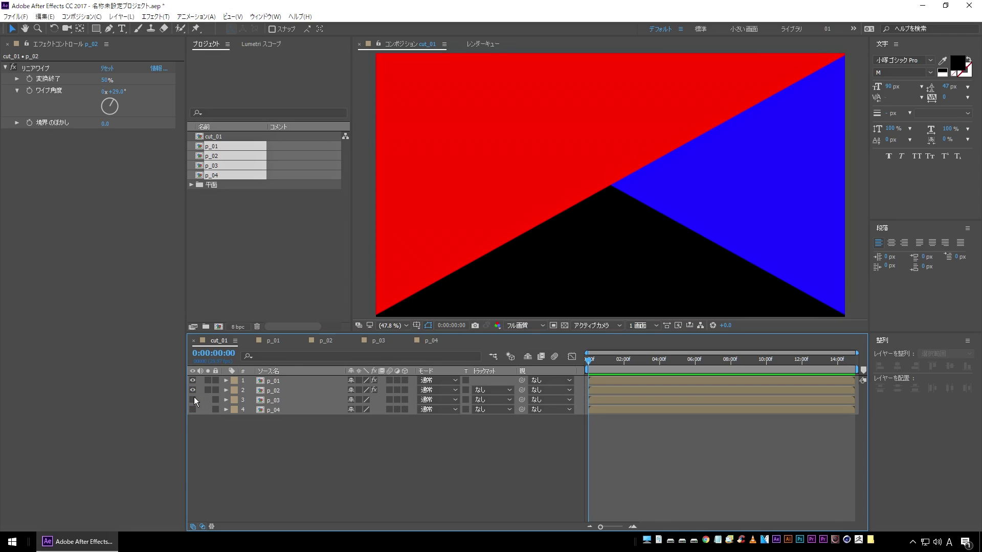
click(281, 381)
shift+click(281, 390)
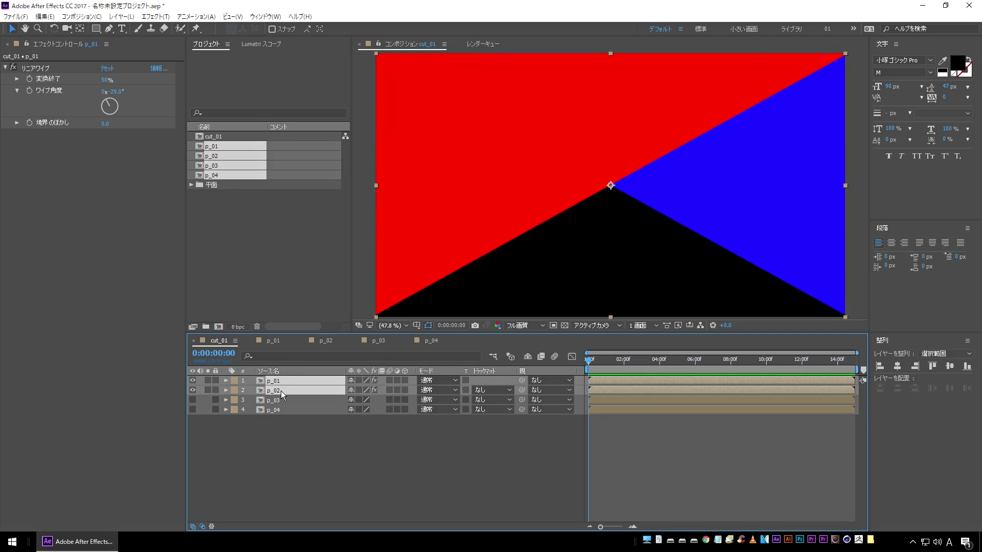
Duplicate p_01 and p_02, move the copies to the top, and label them cyan
key(ctrl+d)
drag(273, 400, 280, 391)
click(235, 390)
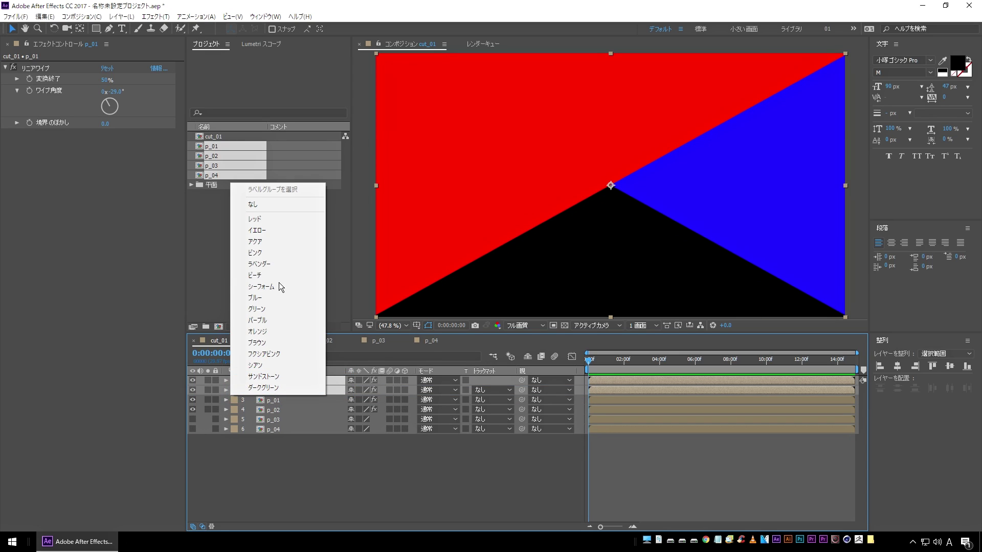
click(276, 365)
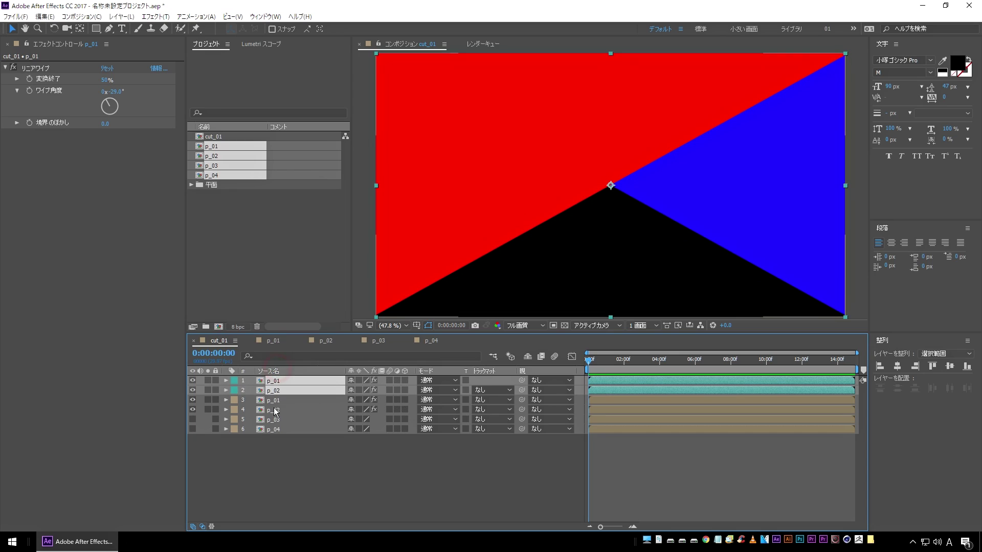
Precompose the two cyan copies into matte_01, moving all attributes into it
click(121, 16)
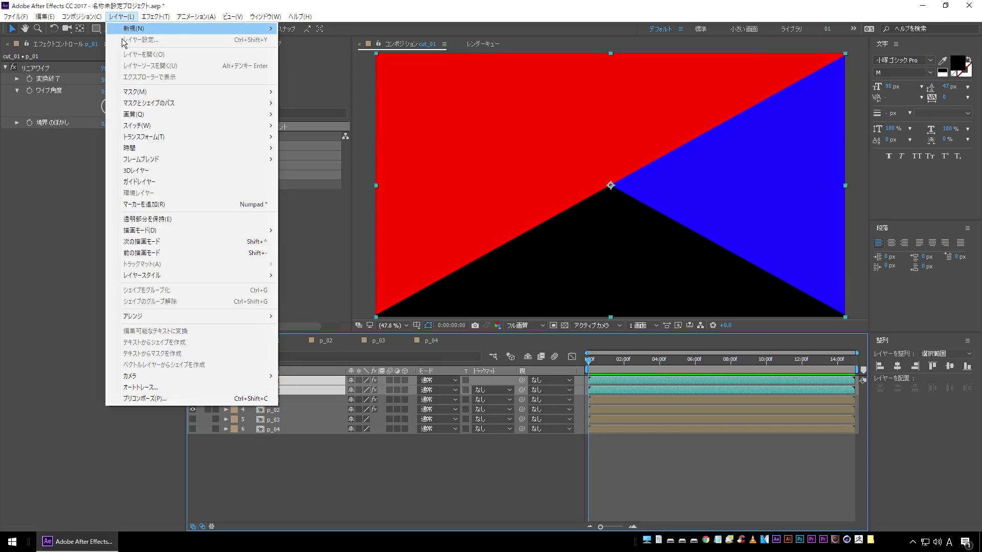
click(142, 400)
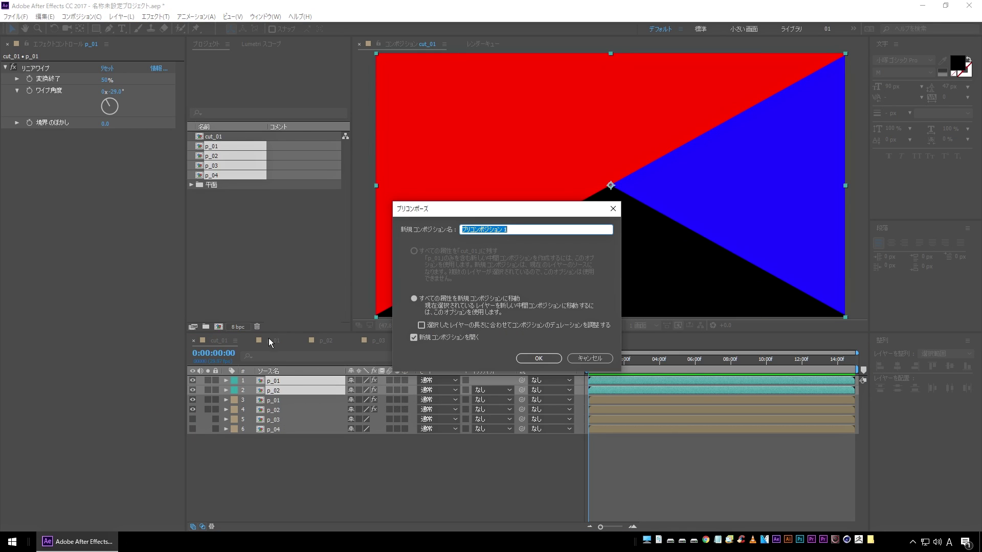
text(matte_01)
click(415, 299)
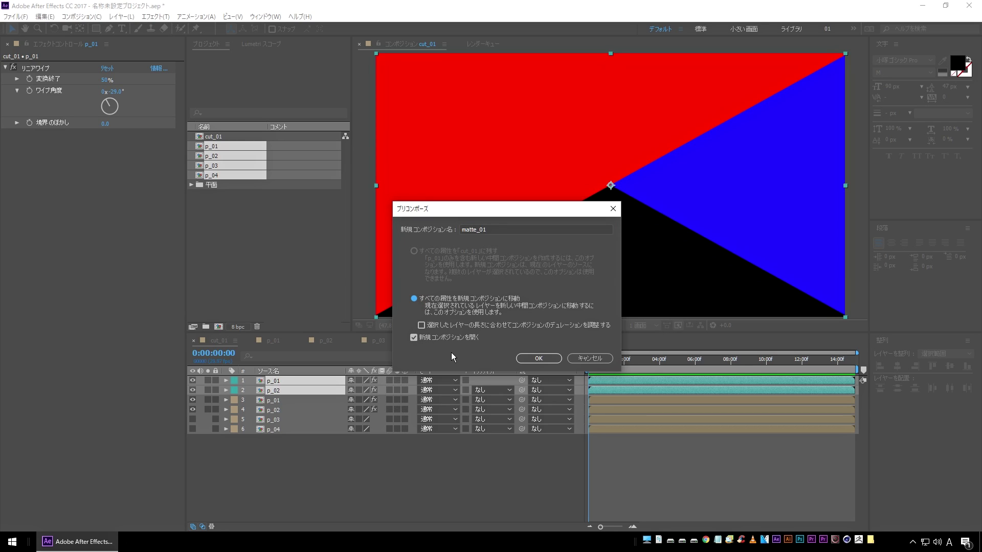
click(542, 361)
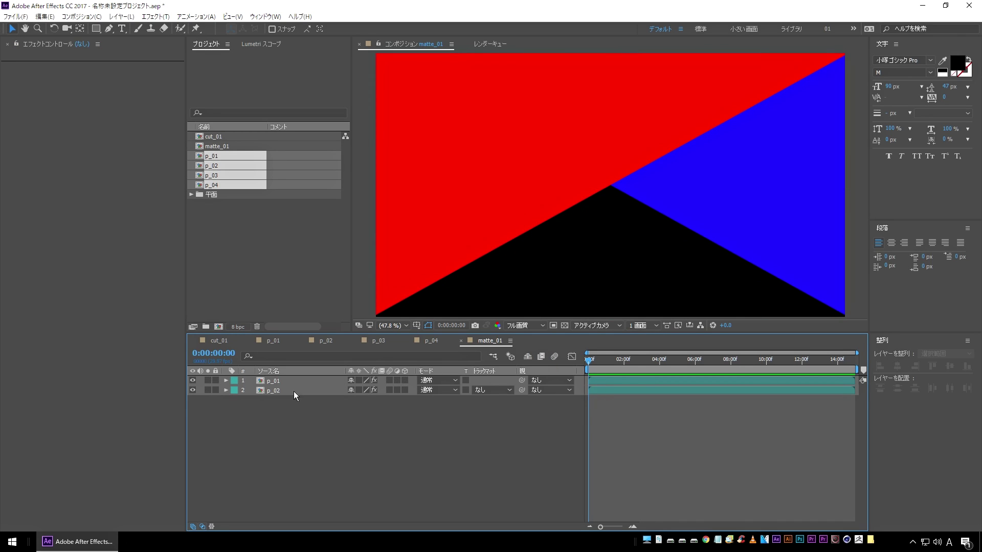
In matte_01, set p_02's Track Matte to Alpha Matte p_01, then return to cut_01
click(193, 381)
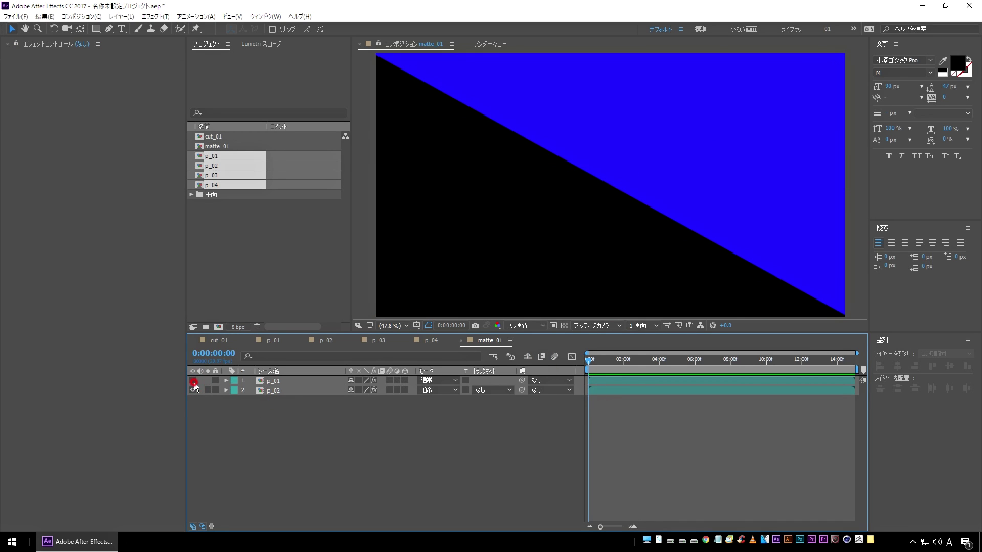
click(193, 381)
click(294, 424)
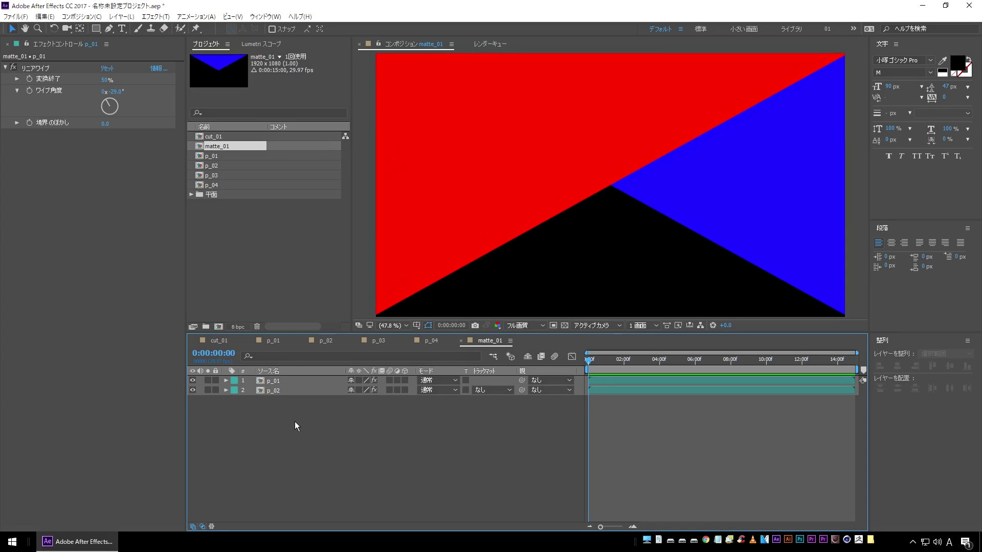
click(495, 391)
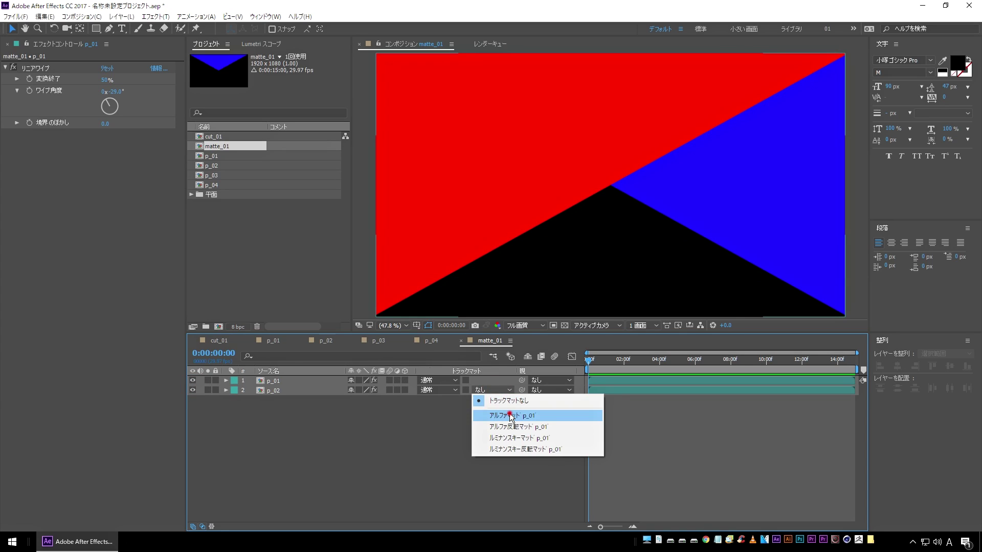
click(509, 415)
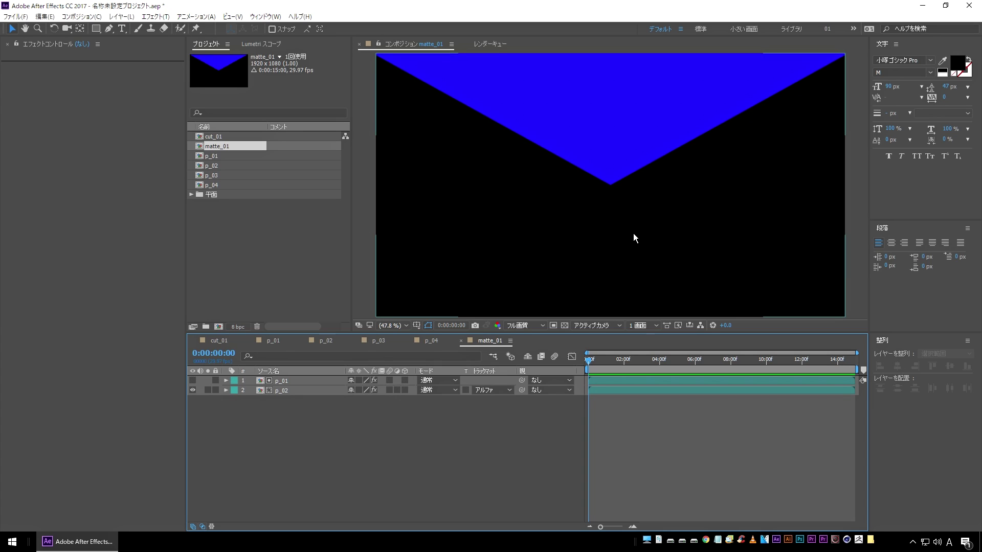
click(222, 344)
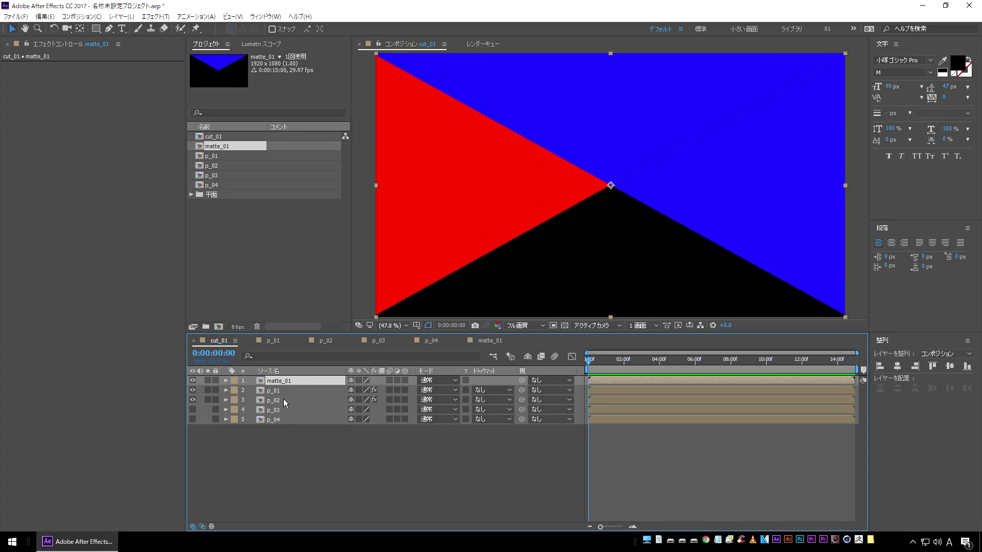
Preview matte_01 solo, then make p_03 and p_04 visible again
click(207, 381)
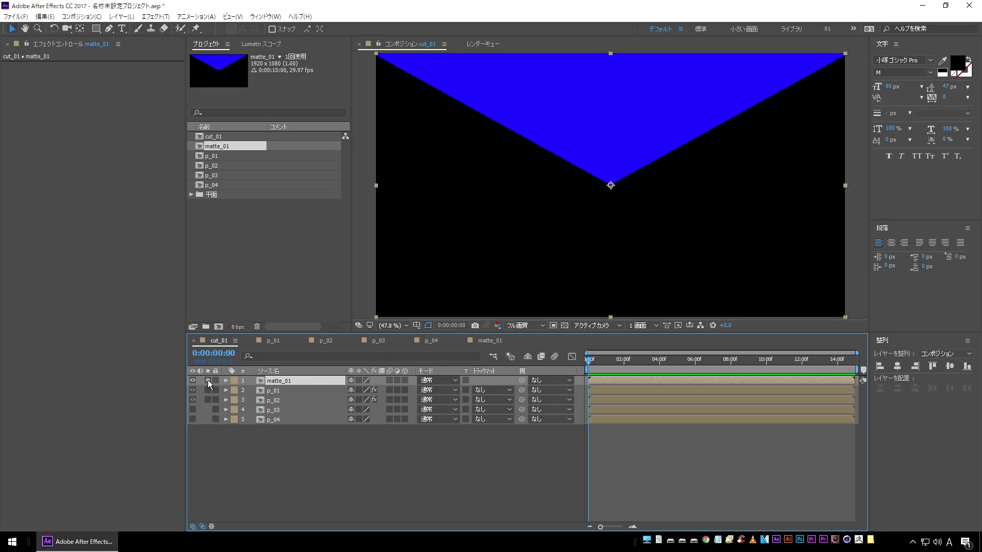
click(207, 381)
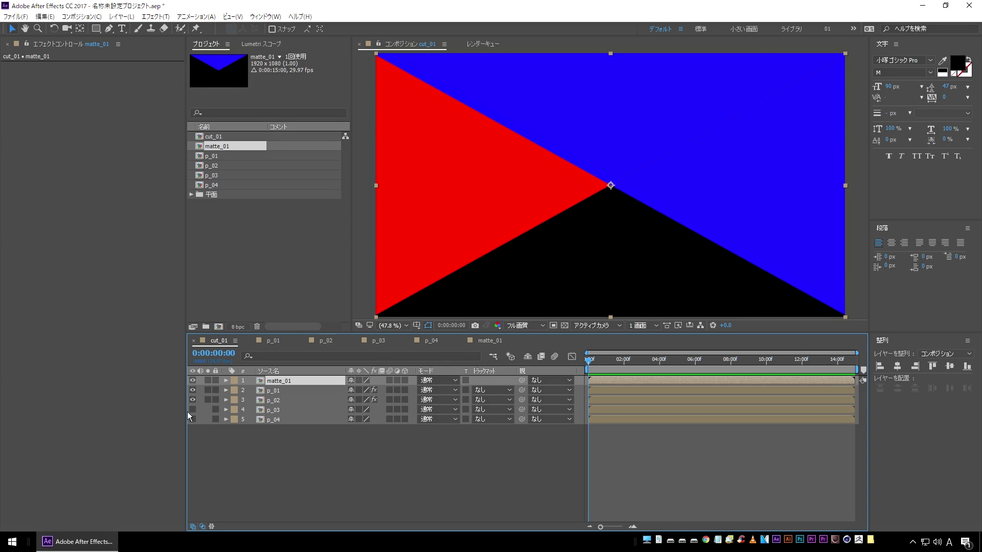
drag(191, 410, 192, 419)
click(210, 410)
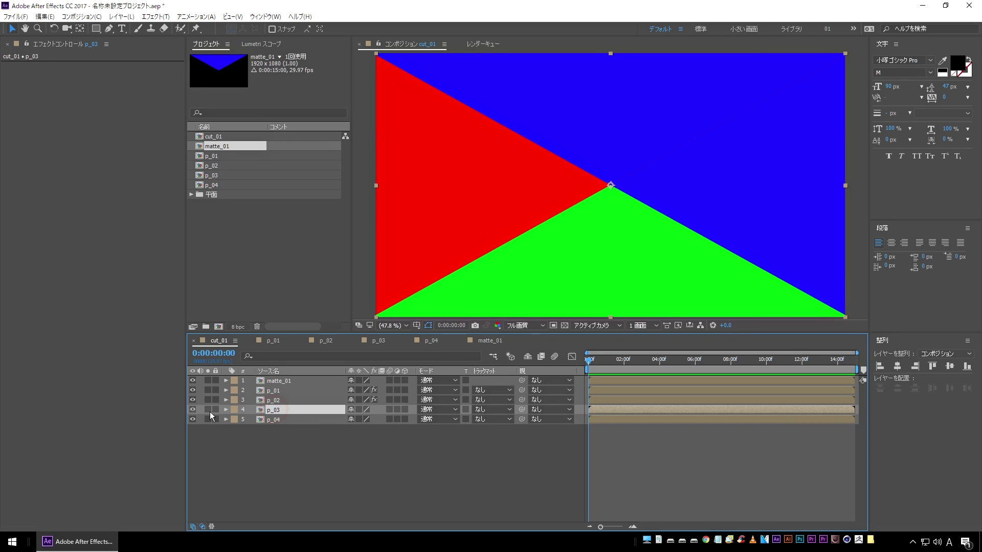
double_click(194, 408)
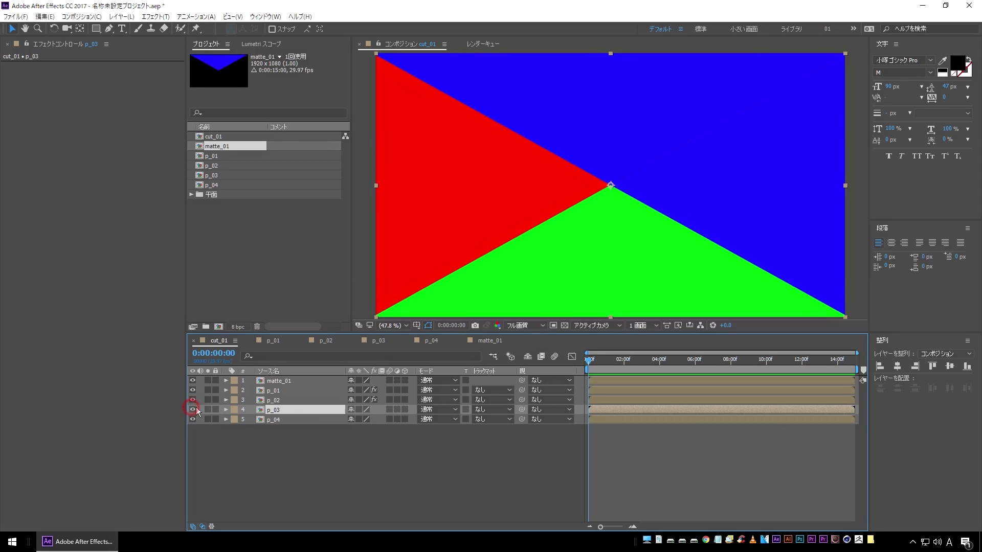
Move p_04 directly under matte_01 and set its Track Matte to Alpha Matte matte_01
click(274, 421)
drag(274, 422, 303, 387)
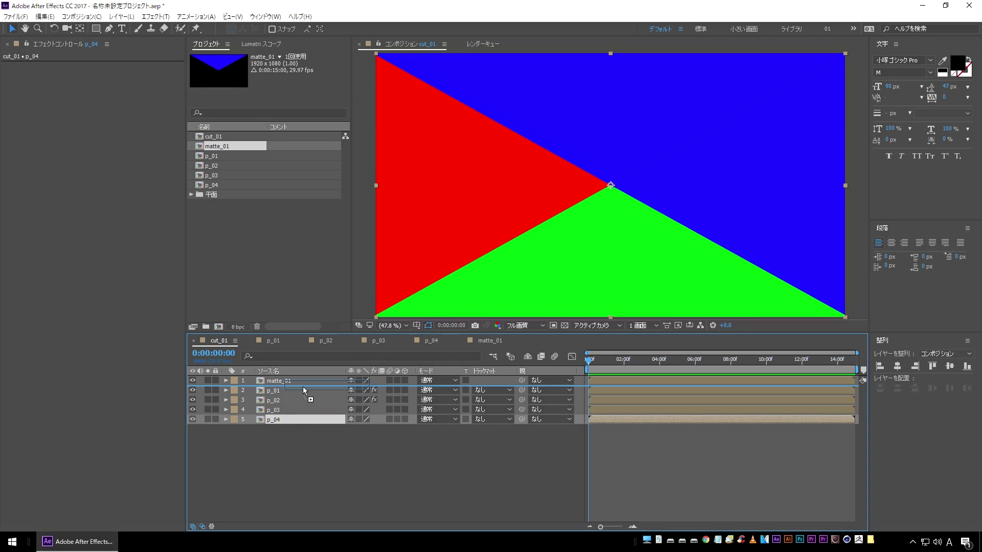
click(272, 381)
click(270, 392)
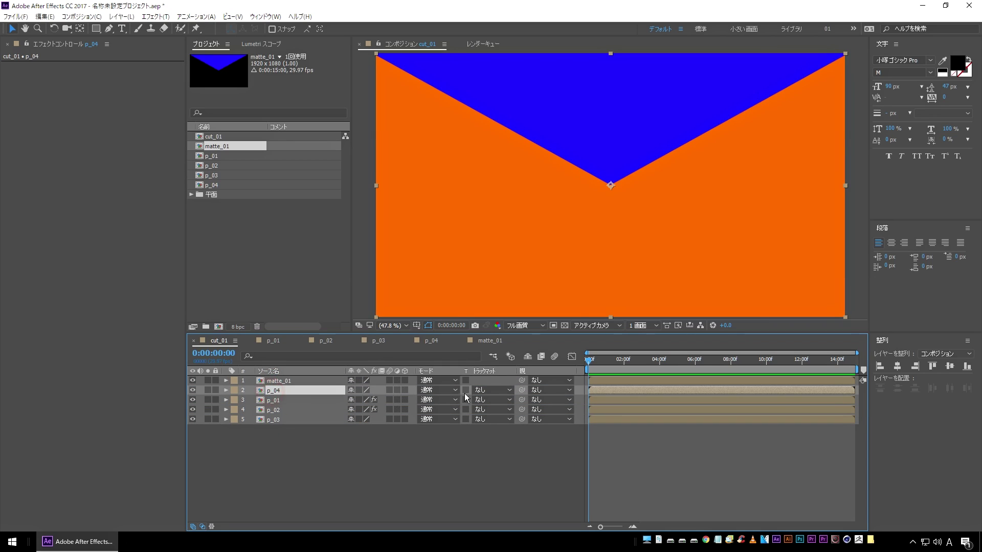
click(498, 391)
click(523, 415)
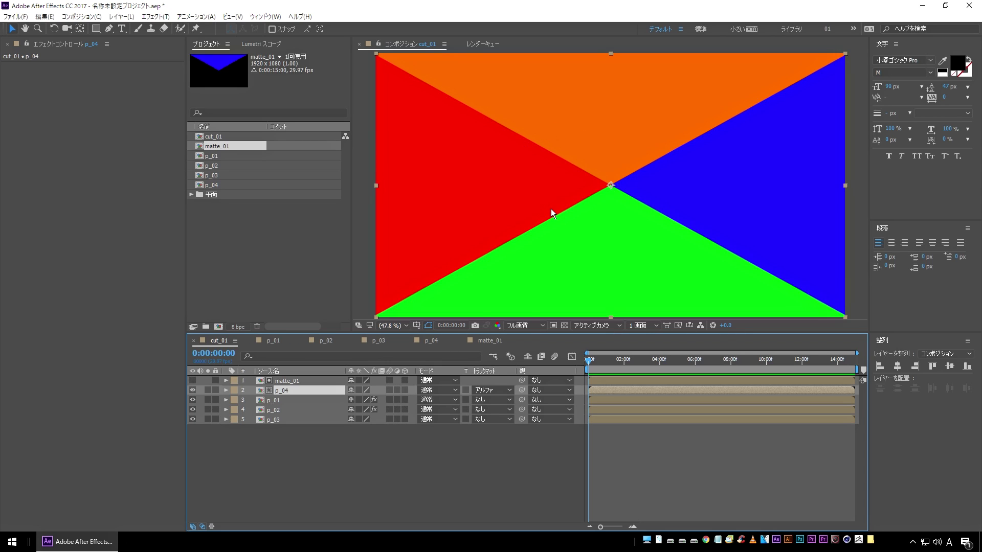
click(288, 463)
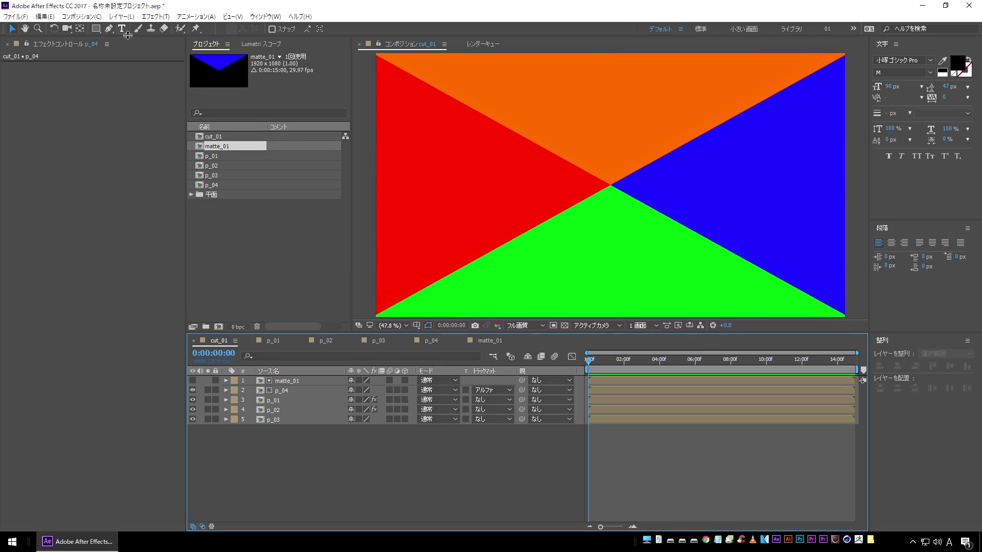
Add two null objects to cut_01
click(121, 20)
mouse_move(194, 28)
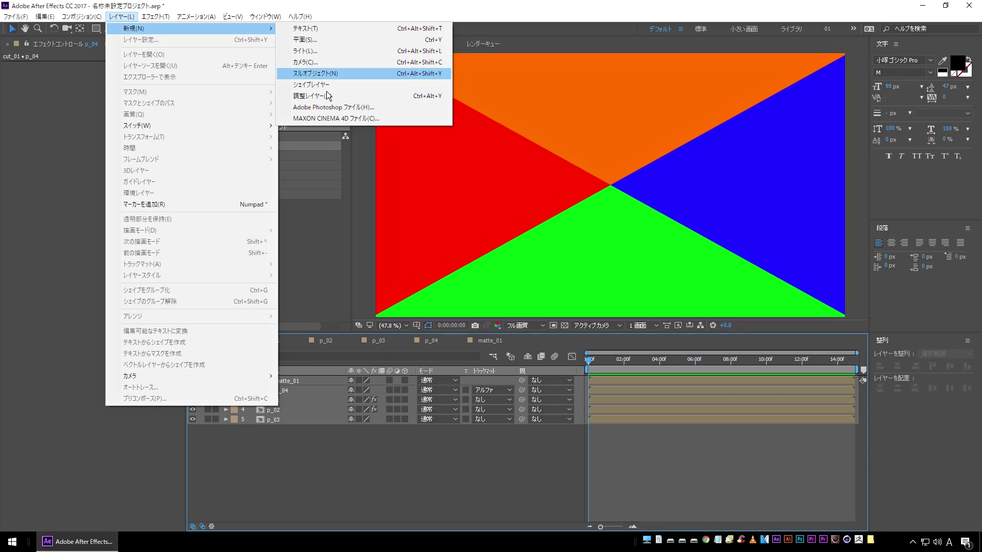
click(315, 73)
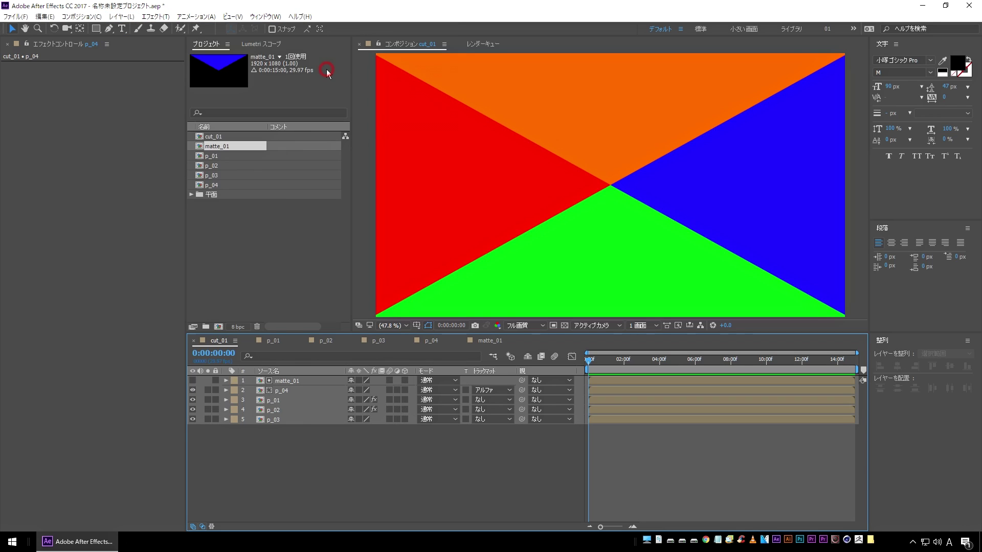
click(121, 17)
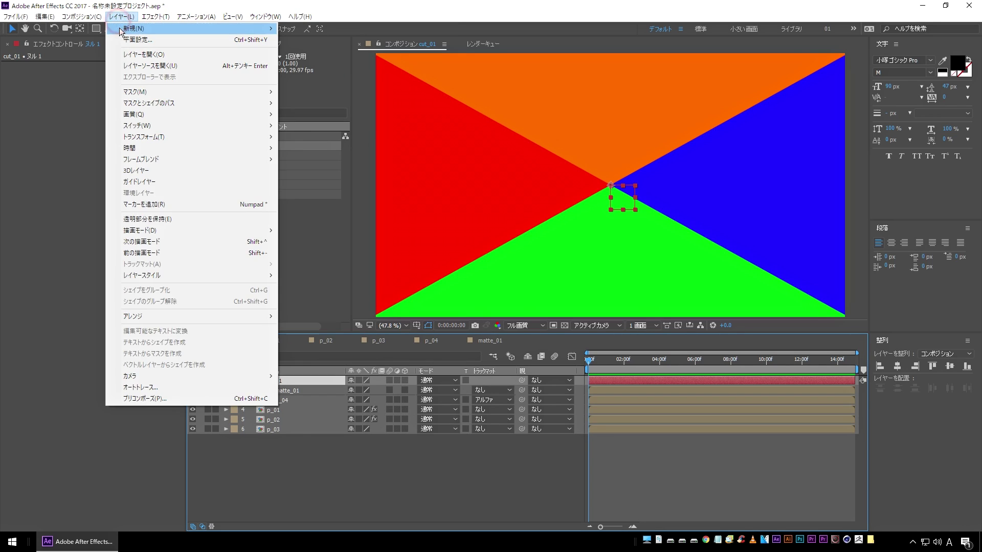
mouse_move(194, 29)
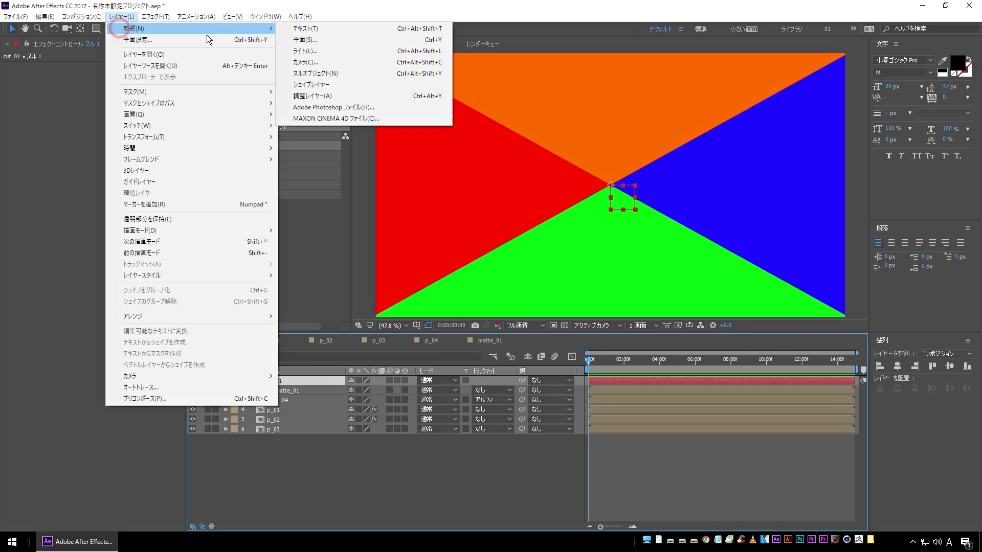
click(331, 73)
Rename the top null layer to 'left'
click(283, 380)
key(Return)
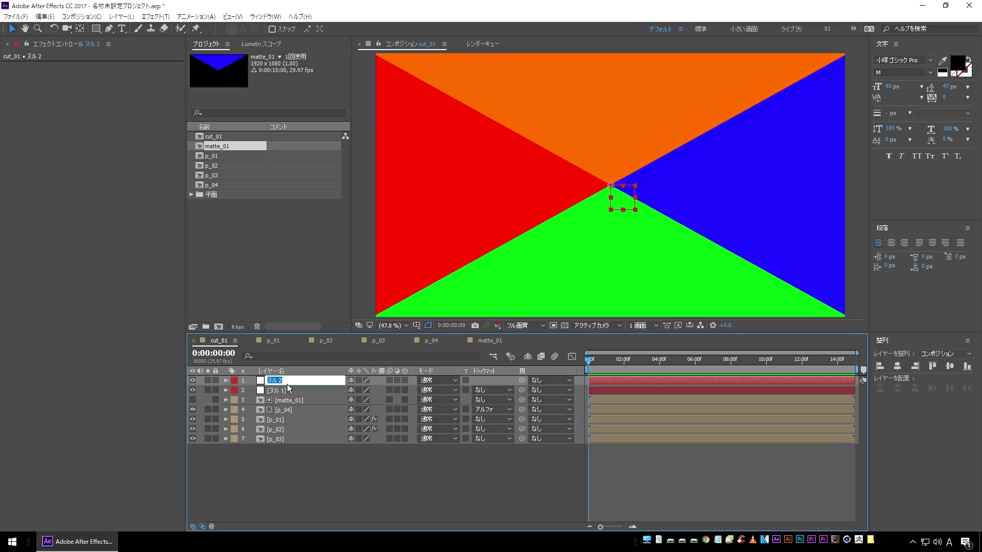
key(BackSpace)
key(BackSpace)
key(BackSpace)
text(eft)
key(Return)
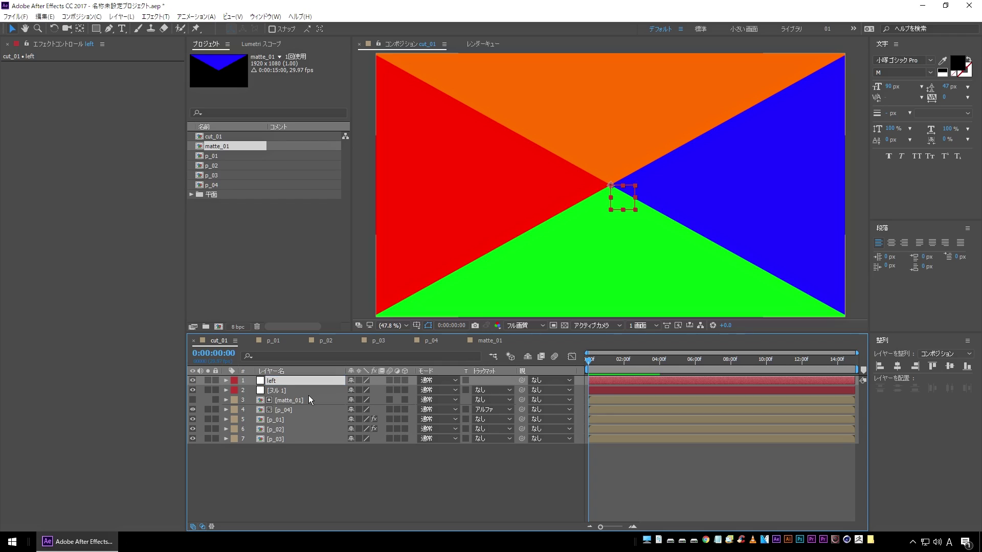
Rename the second null to 'right' and show Rotation for both nulls
click(273, 391)
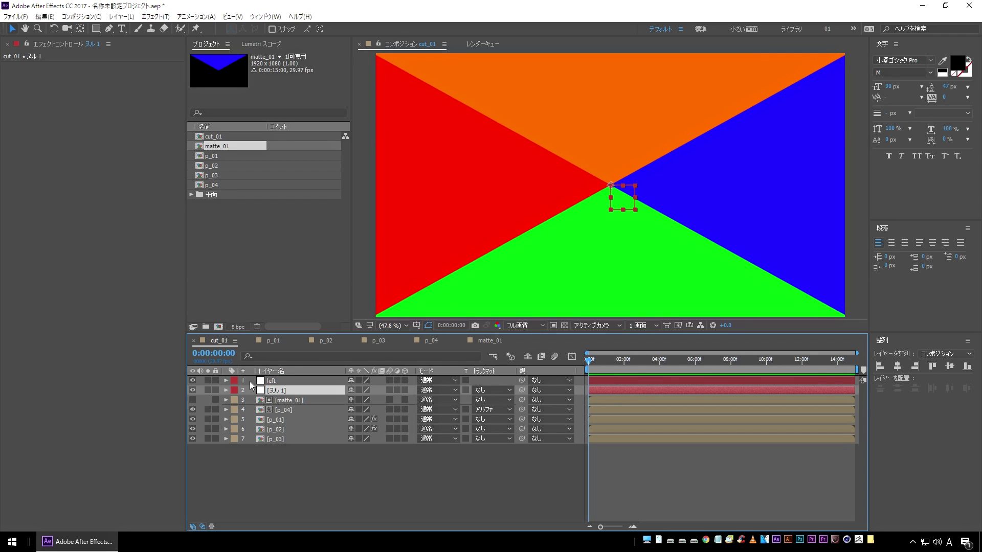
key(Return)
text(right)
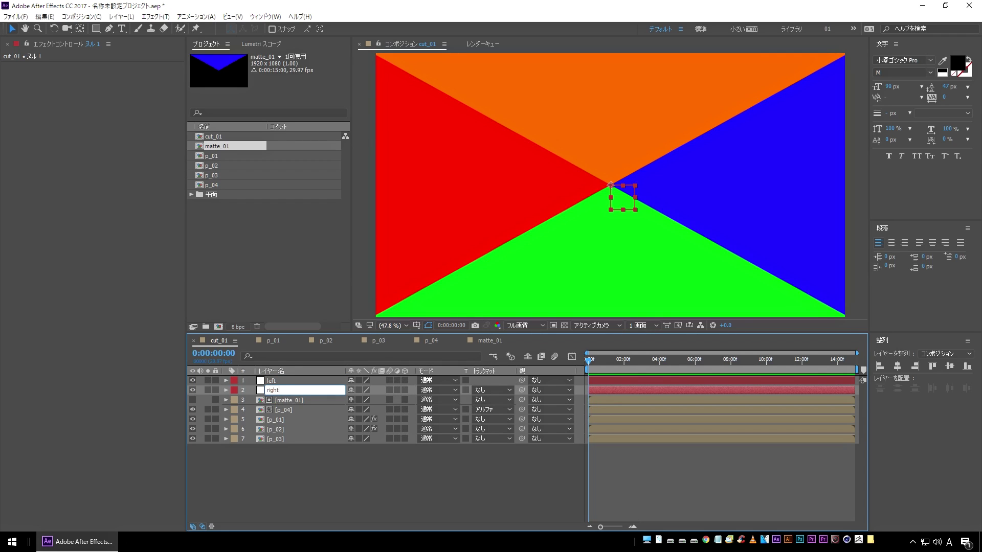
key(Return)
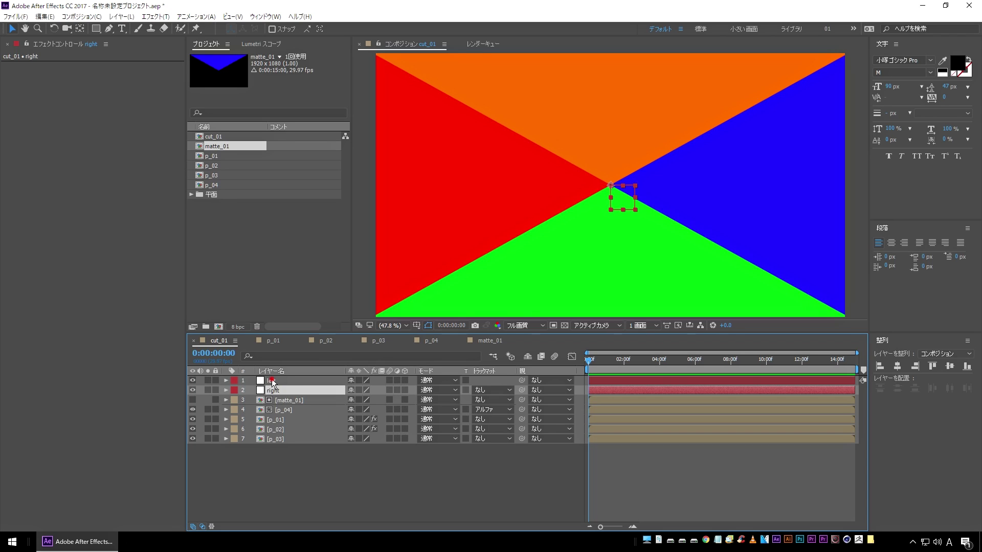
shift+click(272, 380)
key(r)
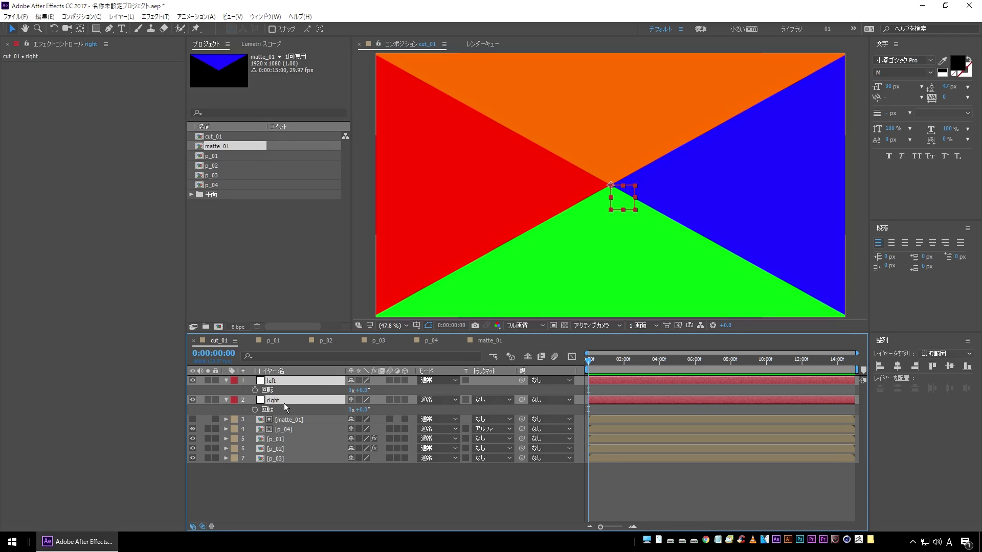
Select p_01 and scrub its Linear Wipe angle from -29° toward level
click(294, 485)
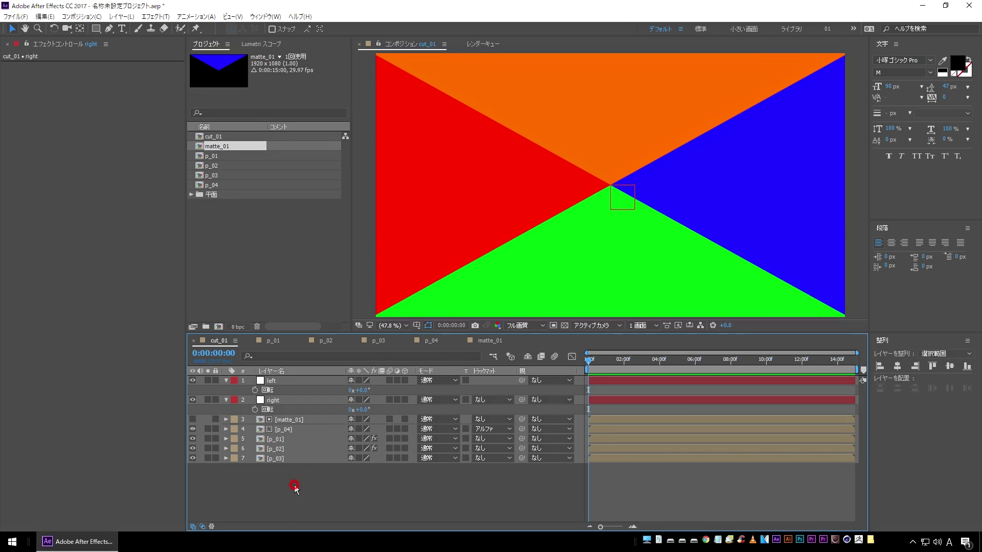
click(282, 440)
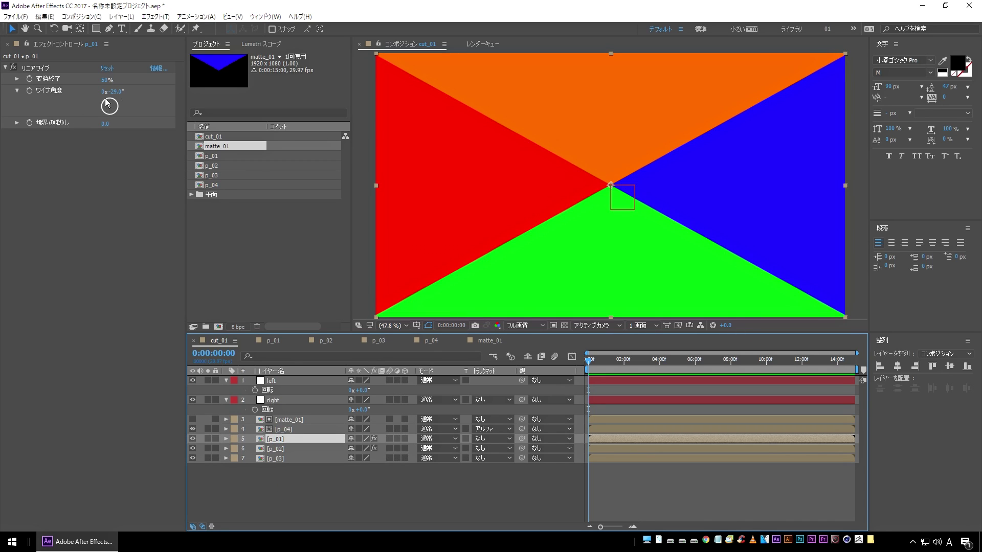
drag(117, 91, 128, 93)
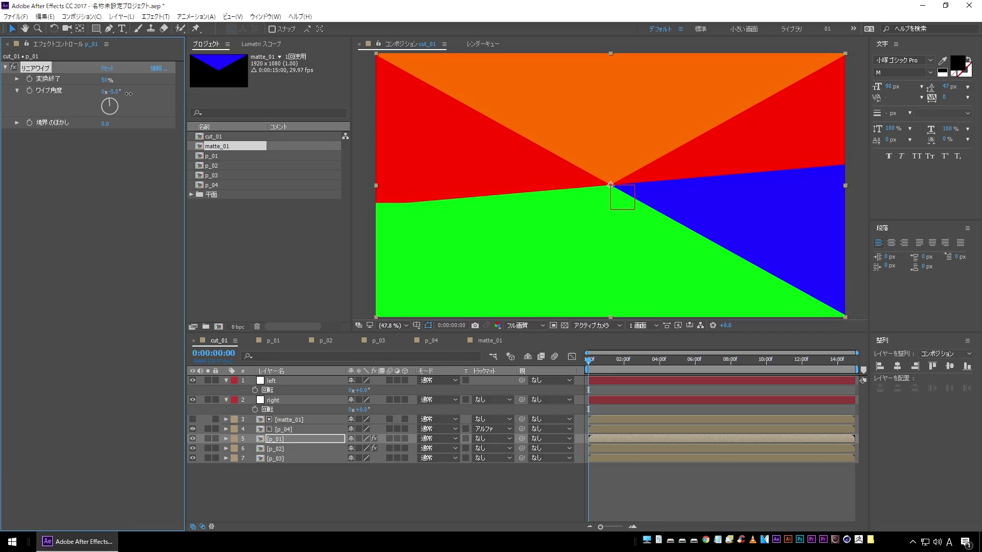
click(113, 92)
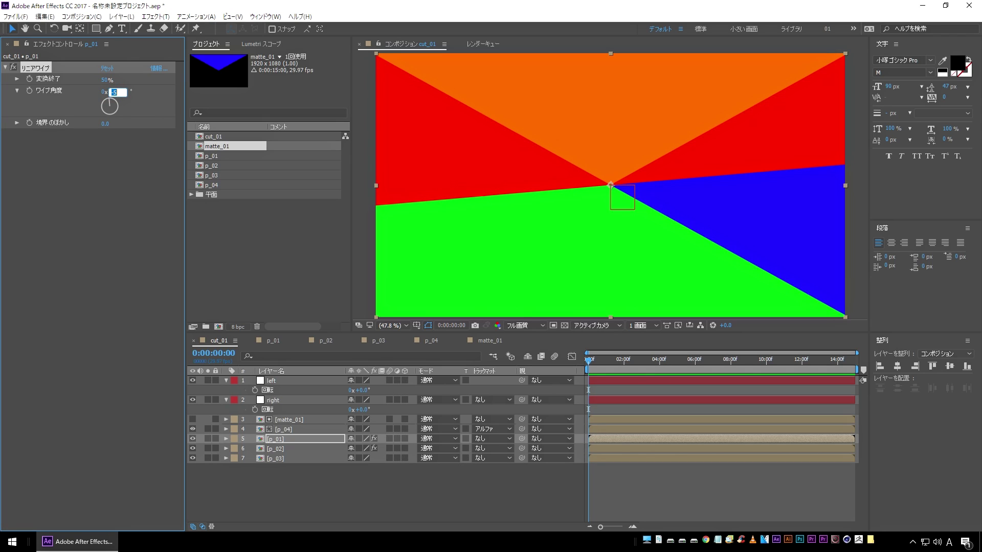
Set p_01's wipe angle to 0° and pick-whip its expression to the left null's Rotation
text(0)
key(Return)
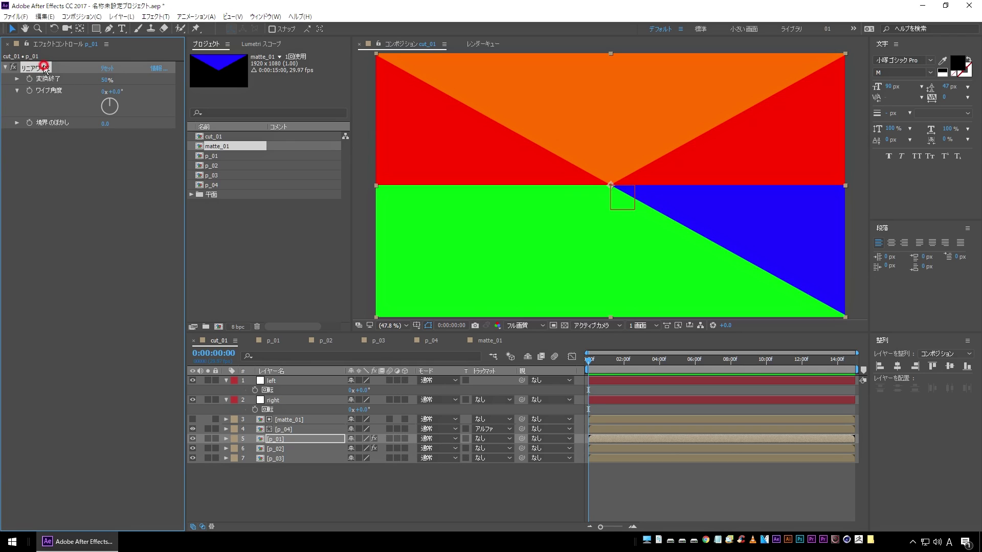
alt+click(29, 91)
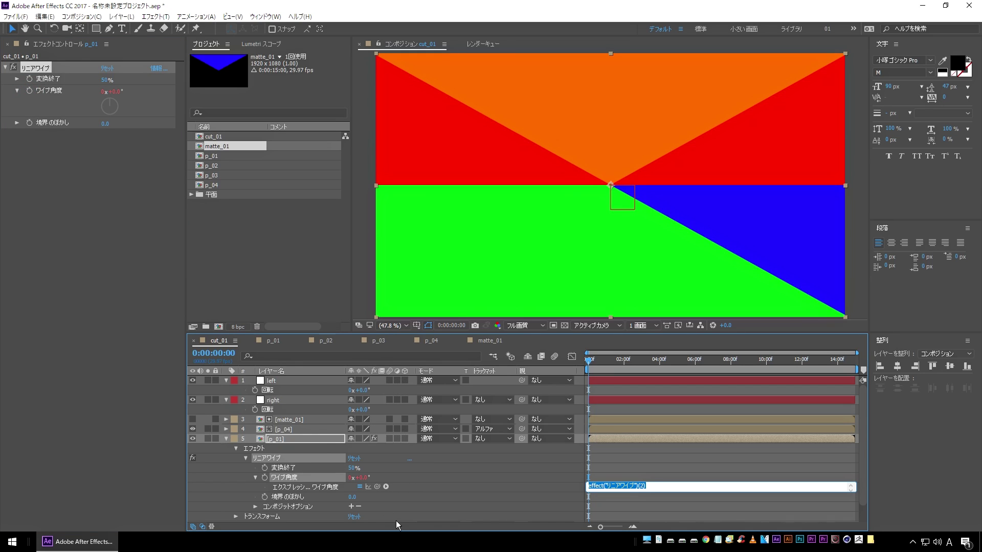
mouse_move(377, 489)
mouse_down()
mouse_move(413, 469)
mouse_move(326, 391)
mouse_move(268, 391)
mouse_up()
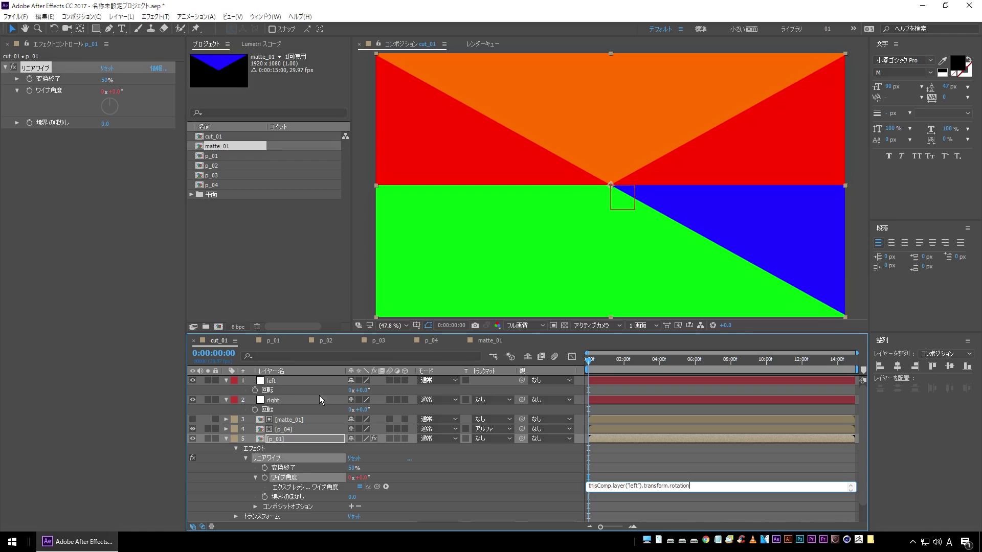
click(370, 391)
Test the link by rotating the left null, undo it, and collapse p_01
mouse_move(361, 390)
mouse_down()
mouse_move(342, 392)
mouse_move(368, 391)
mouse_up()
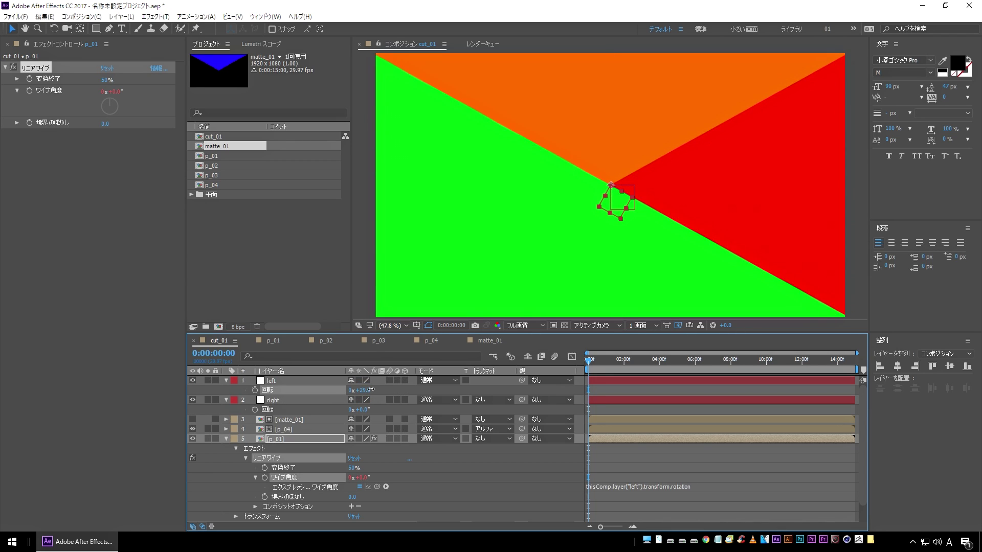
key(ctrl+z)
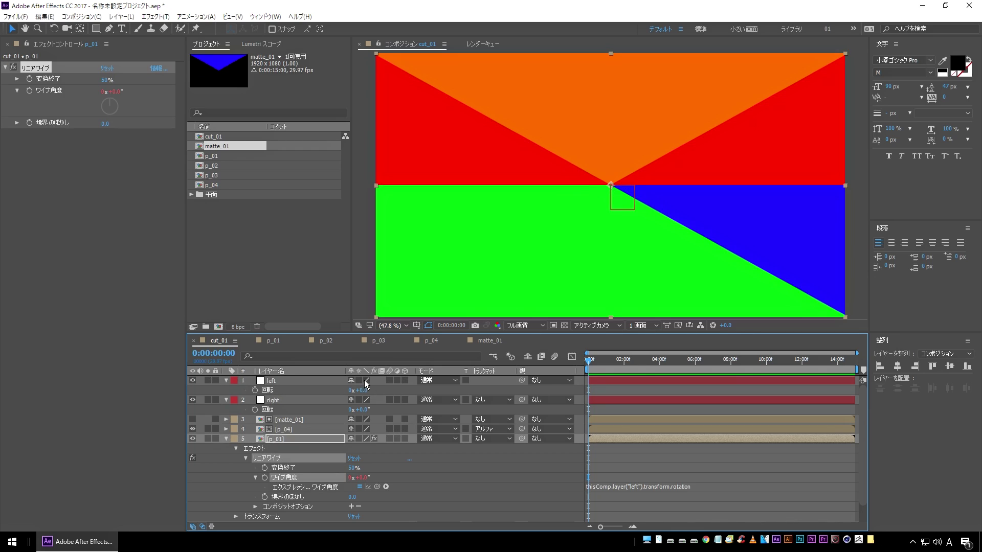
click(226, 439)
click(281, 449)
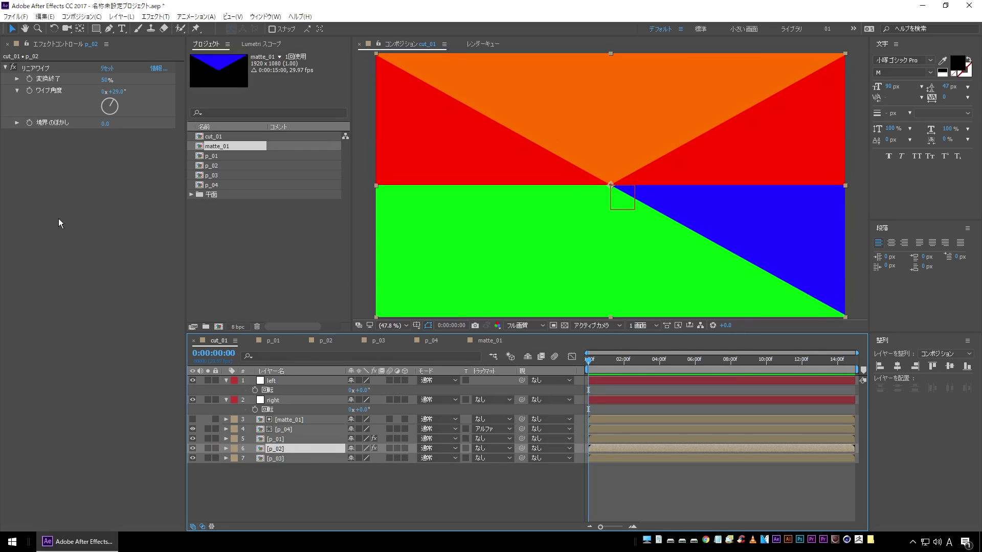
Set p_02's wipe angle to 0°, link it to the right null's Rotation, and open matte_01
click(117, 92)
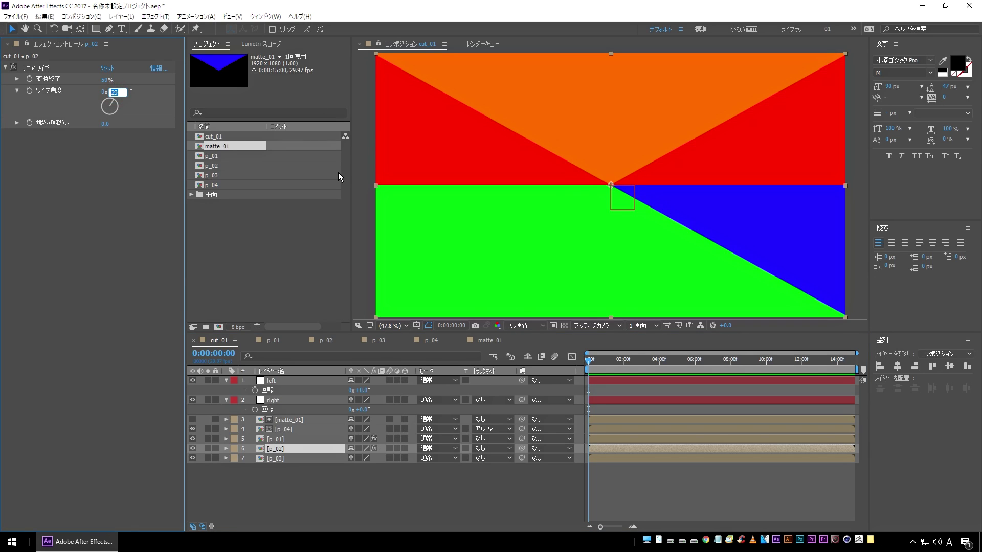
text(0)
key(Return)
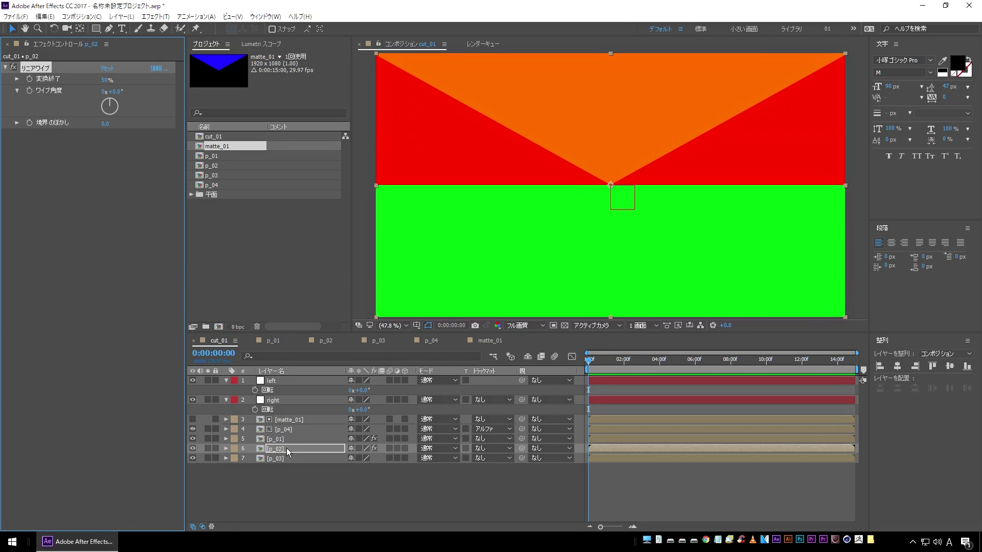
alt+click(29, 91)
mouse_move(376, 496)
mouse_down()
mouse_move(409, 478)
mouse_move(301, 410)
mouse_move(267, 410)
mouse_up()
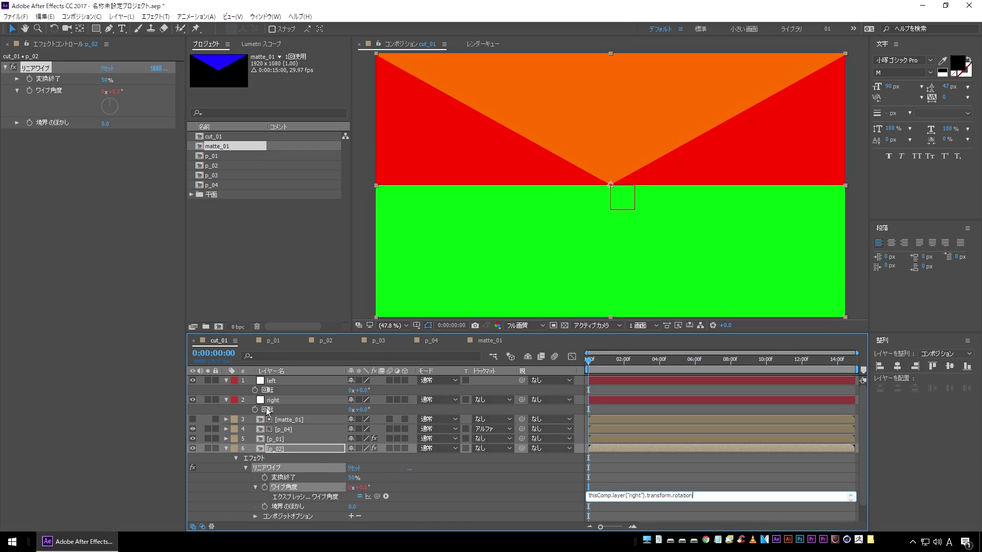
mouse_move(362, 410)
mouse_down()
mouse_move(373, 410)
mouse_move(360, 413)
mouse_up()
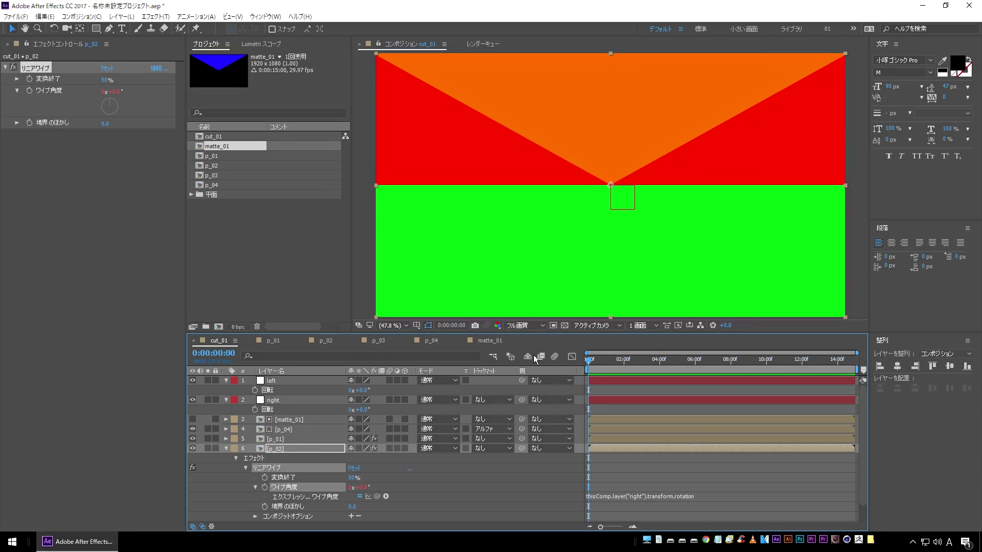
click(491, 341)
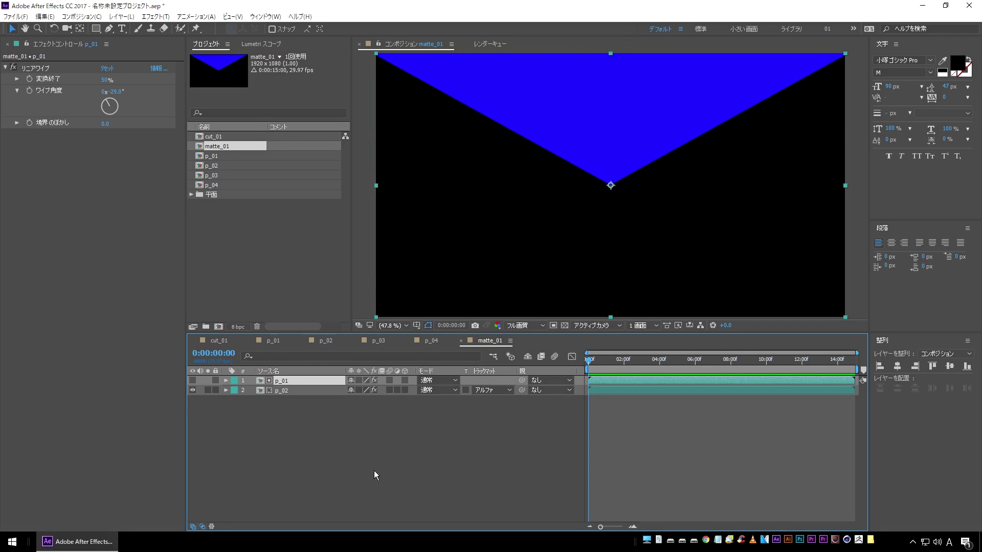
Dock the cut_01 timeline in a separate panel below the matte_01 timeline
click(216, 341)
click(490, 341)
drag(217, 342, 299, 519)
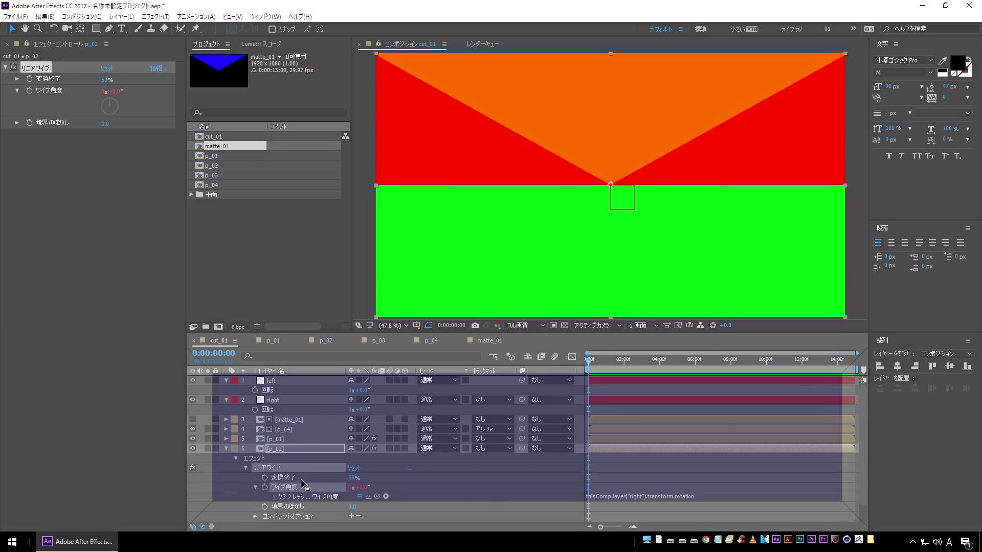
drag(298, 518, 299, 520)
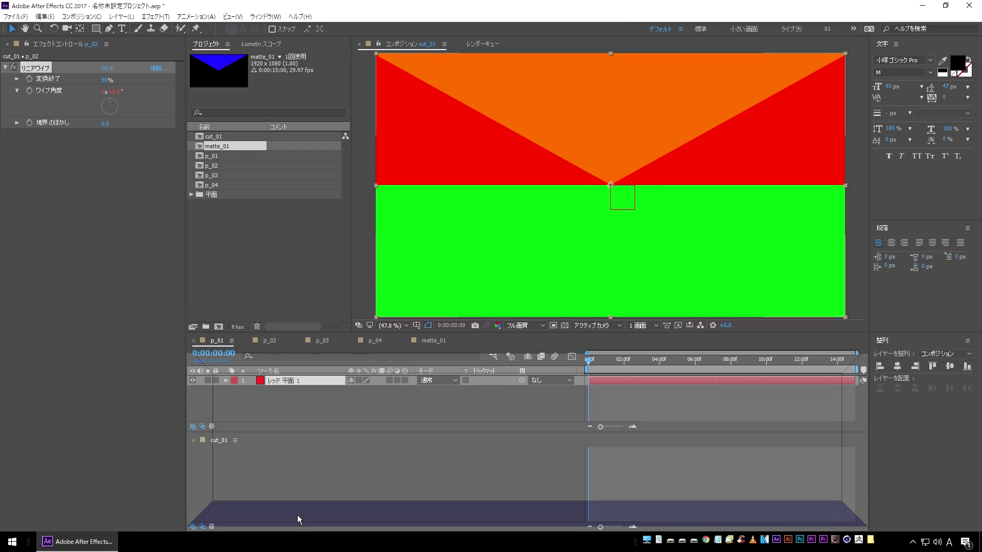
click(429, 341)
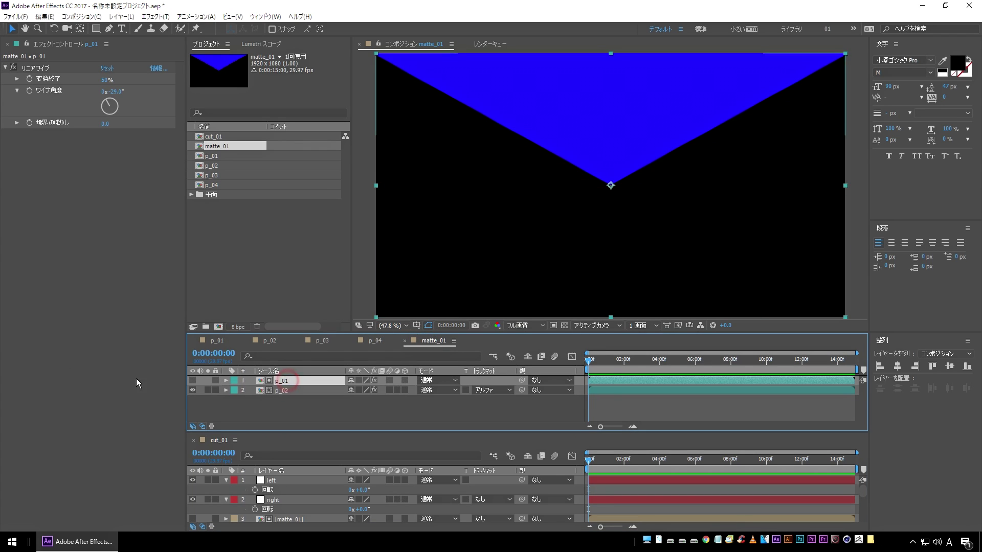
Set p_01's wipe angle in matte_01 to 0°
click(115, 92)
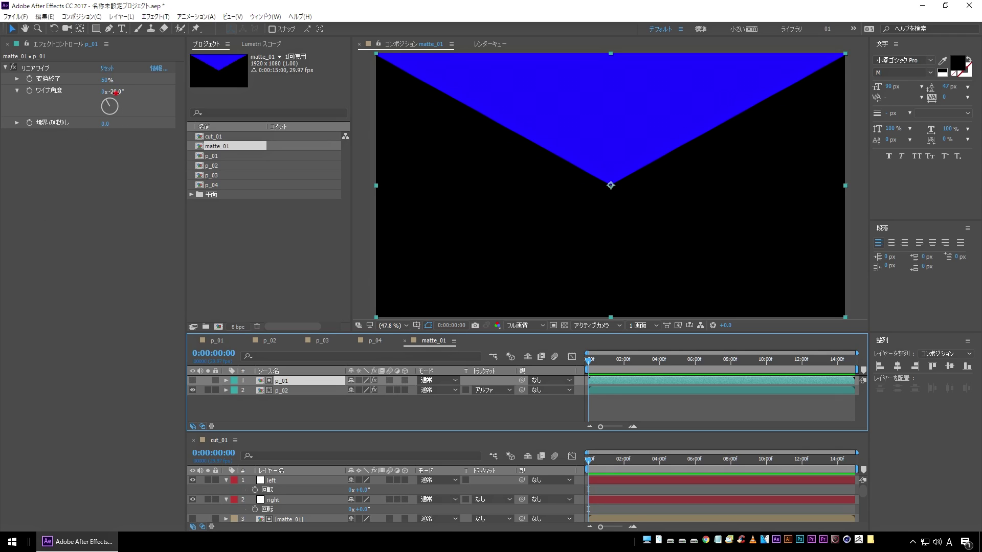
text(0)
key(Return)
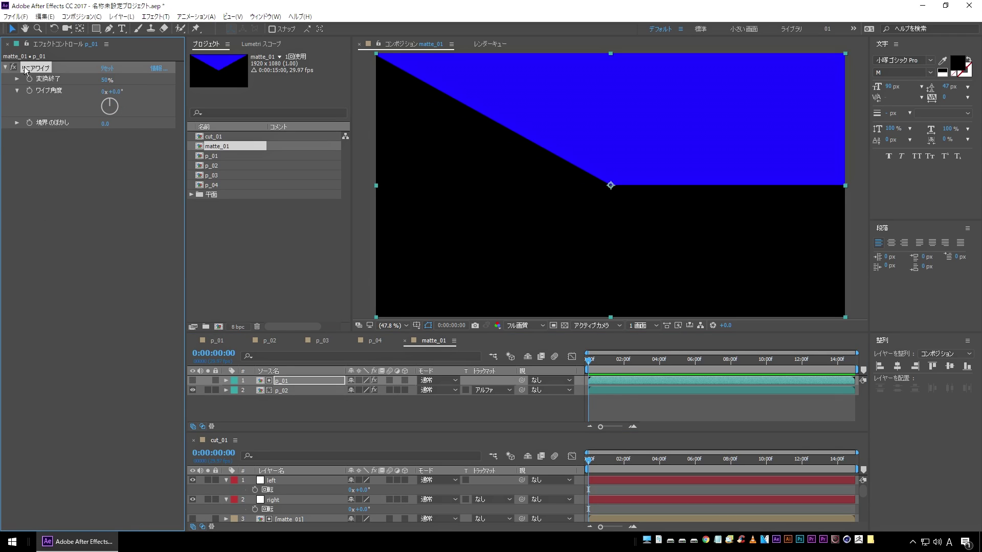
Pick-whip p_01's wipe angle expression to cut_01's left Rotation and collapse p_01
click(30, 91)
alt+click(29, 91)
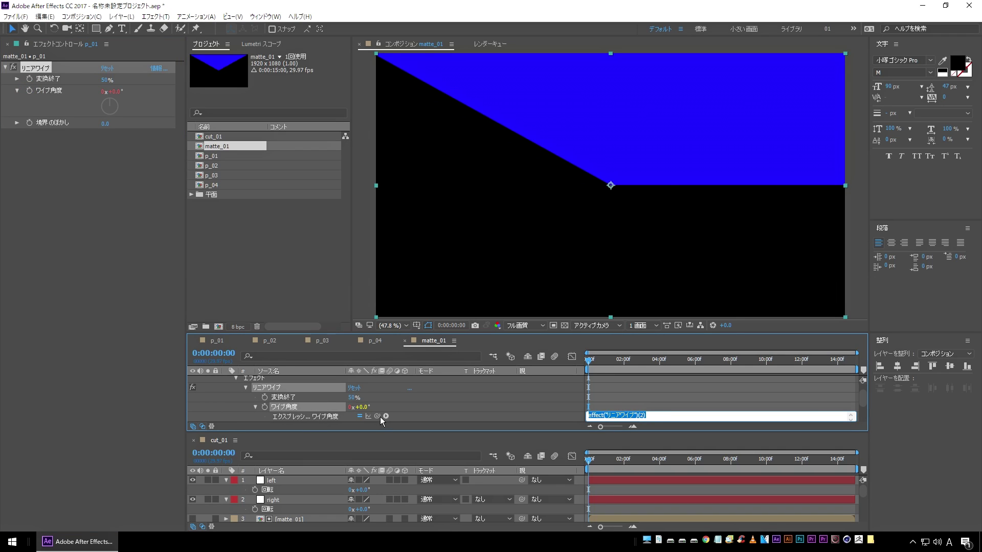
scroll(381, 401, down, 2)
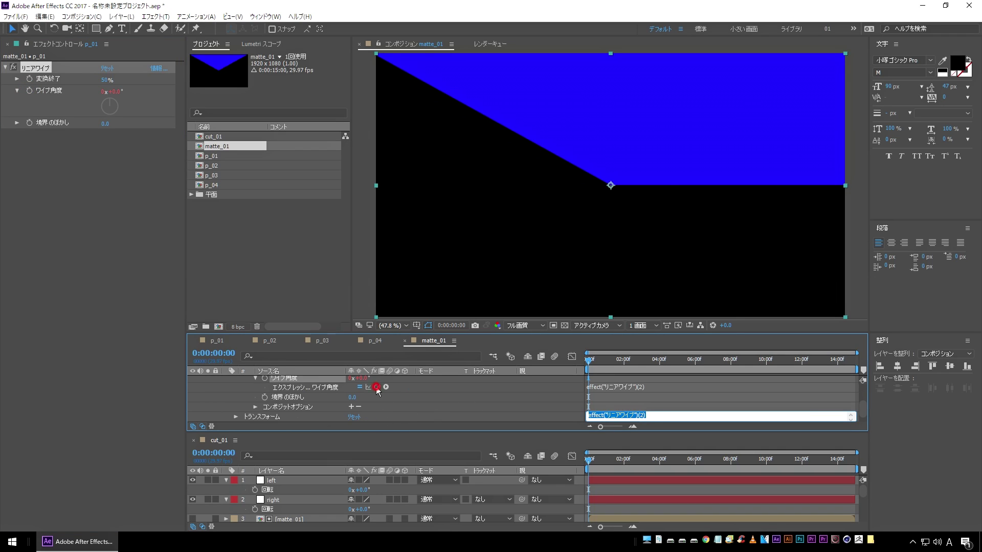
mouse_move(376, 387)
mouse_down()
mouse_move(251, 444)
mouse_move(272, 489)
mouse_up()
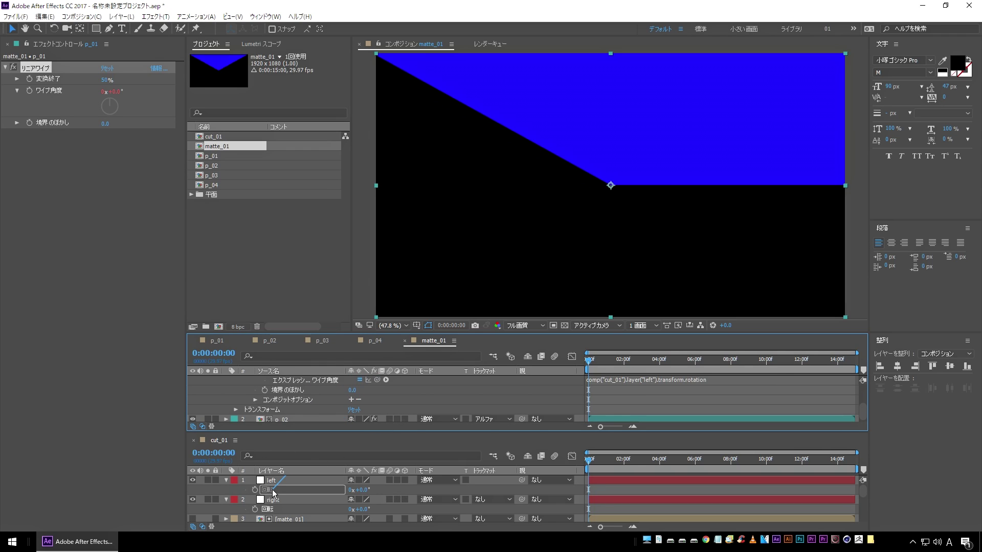
click(216, 406)
scroll(215, 397, up, 3)
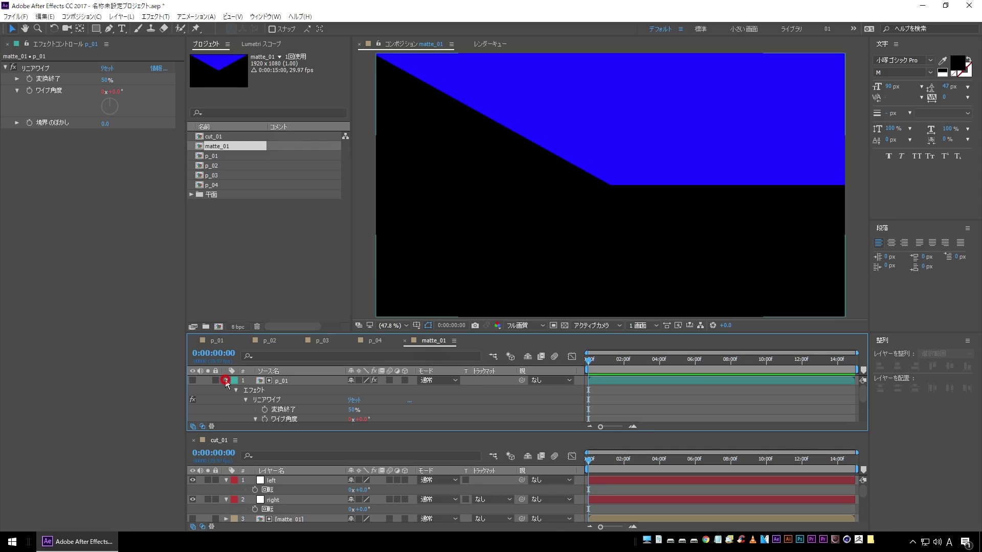
click(225, 380)
click(277, 390)
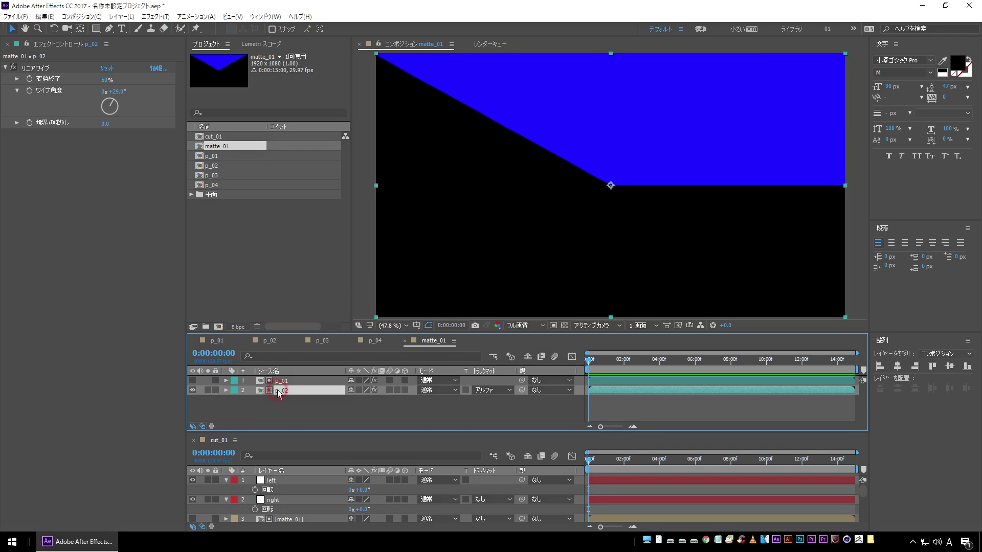
Set p_02's wipe angle in matte_01 to 0°
click(115, 92)
text(0)
key(Return)
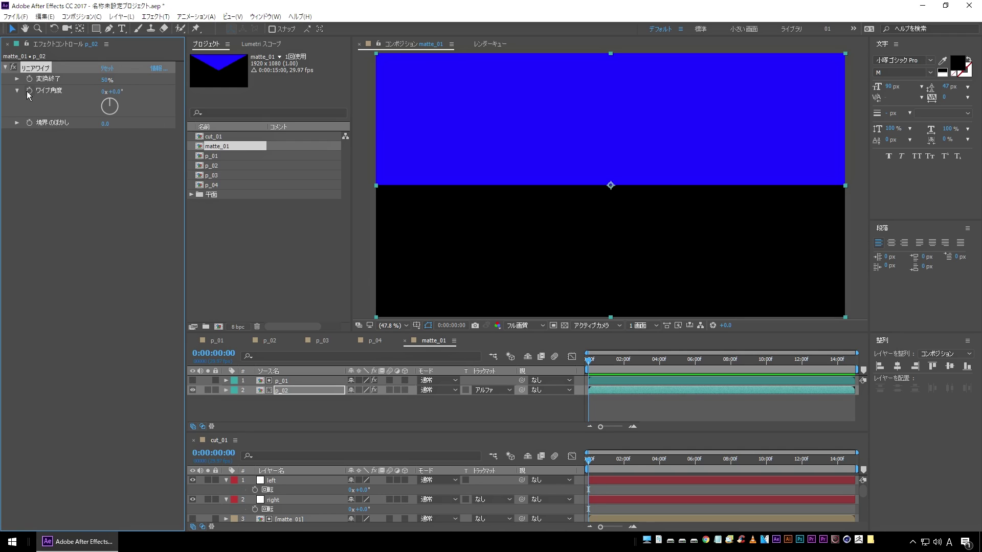
Link p_02's wipe angle expression to cut_01's right Rotation, then bring cut_01 into view
alt+click(29, 92)
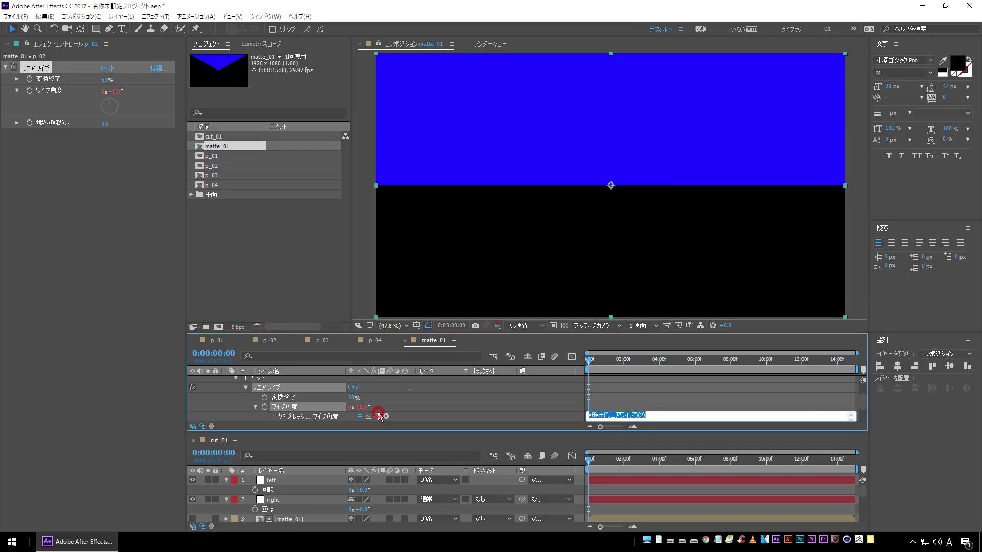
drag(379, 415, 379, 429)
drag(389, 458, 267, 511)
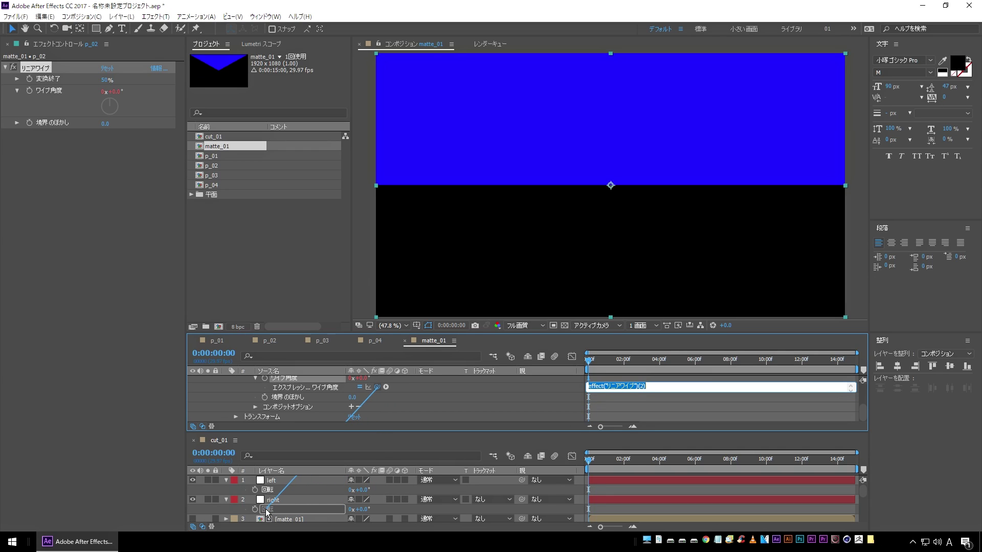
drag(266, 513, 267, 513)
click(209, 392)
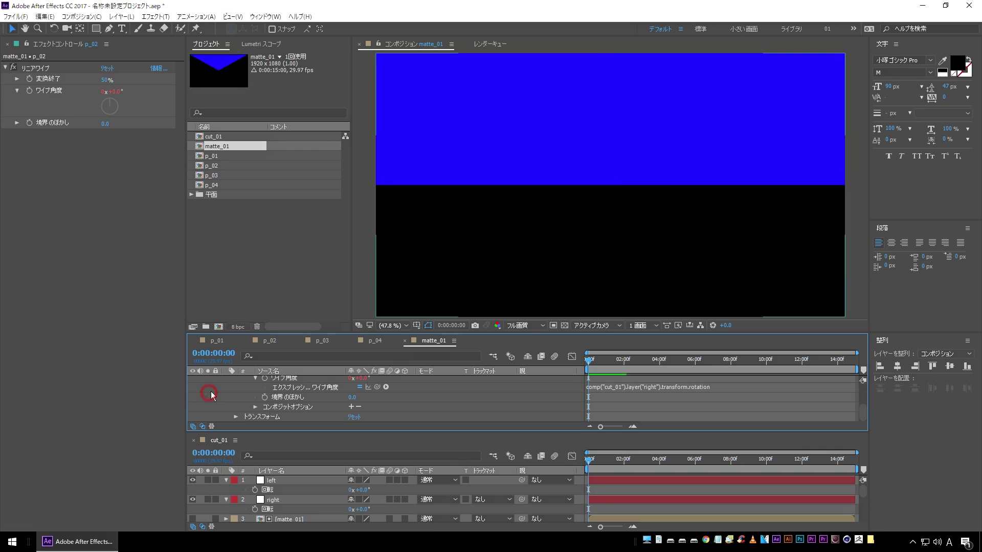
mouse_move(214, 441)
mouse_down()
mouse_move(198, 336)
mouse_move(220, 344)
mouse_up()
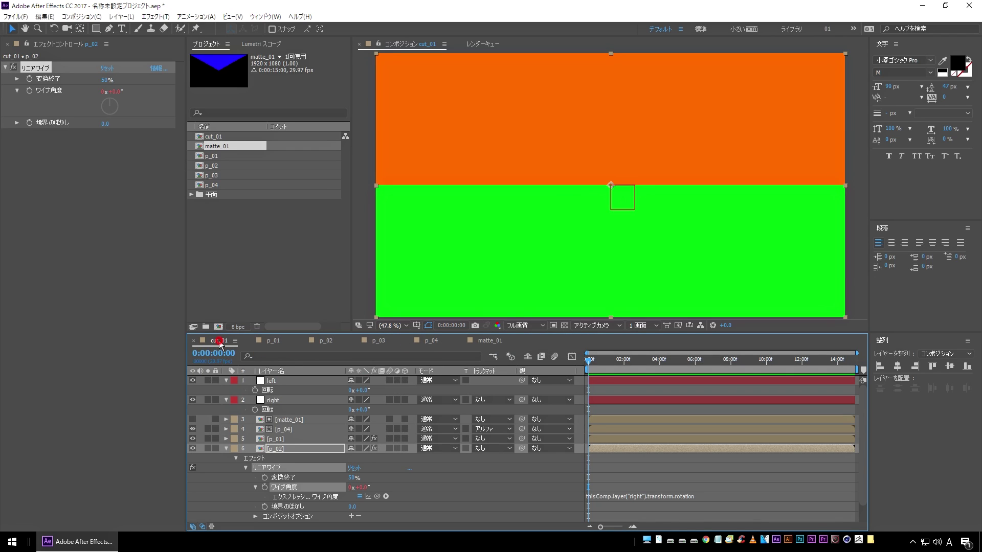
mouse_move(363, 390)
mouse_down()
mouse_move(345, 388)
mouse_move(397, 409)
mouse_move(376, 413)
mouse_up()
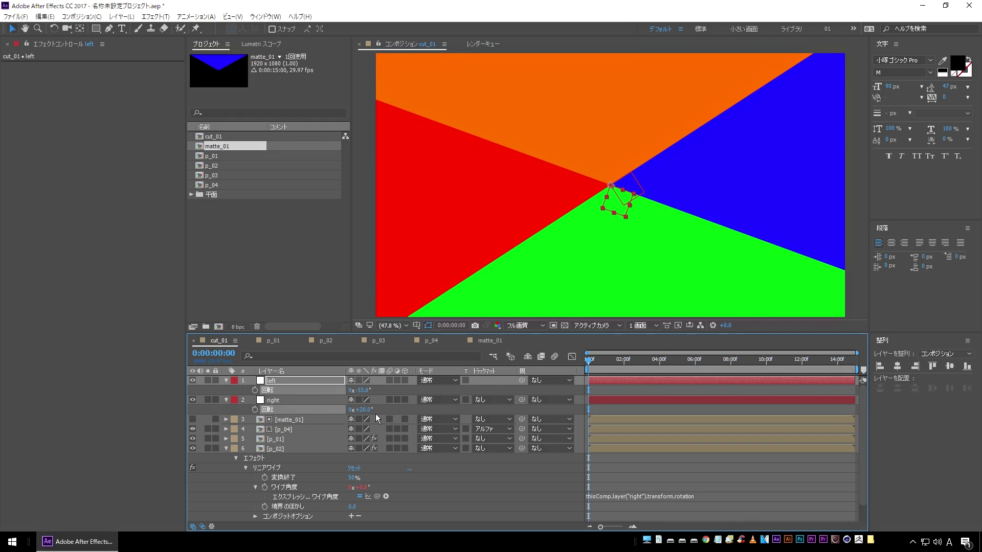
key(ctrl+z)
key(ctrl+z)
key(ctrl+z)
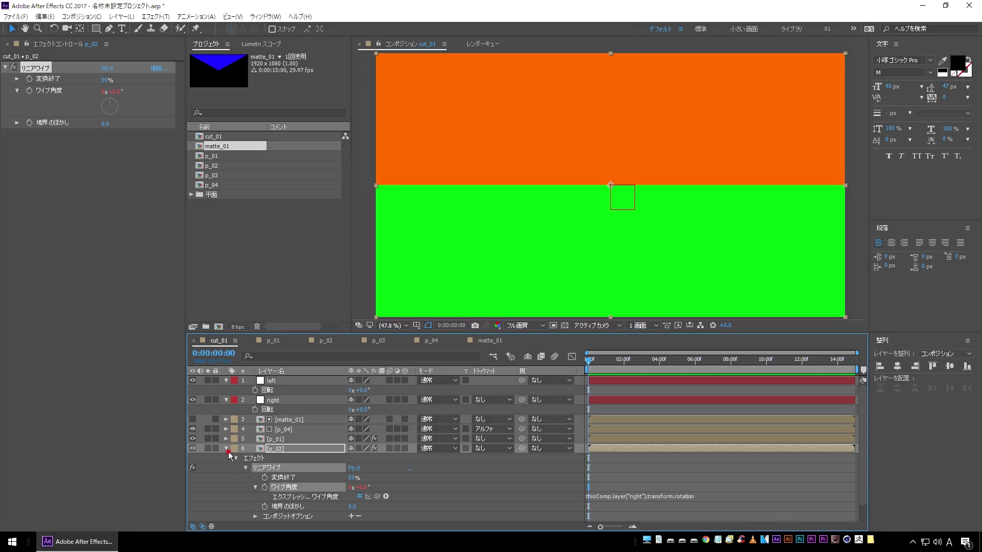
click(226, 449)
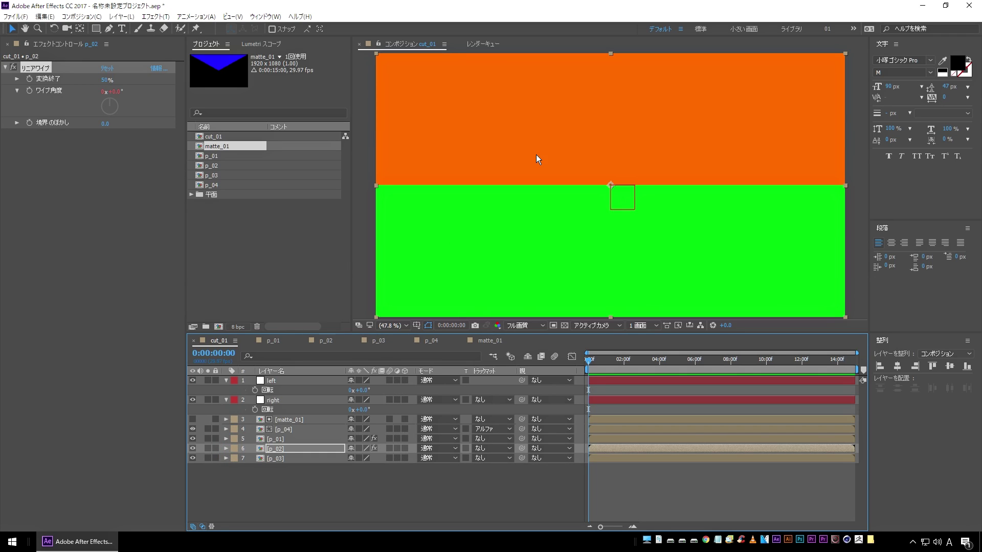
key(comma)
key(comma)
click(449, 72)
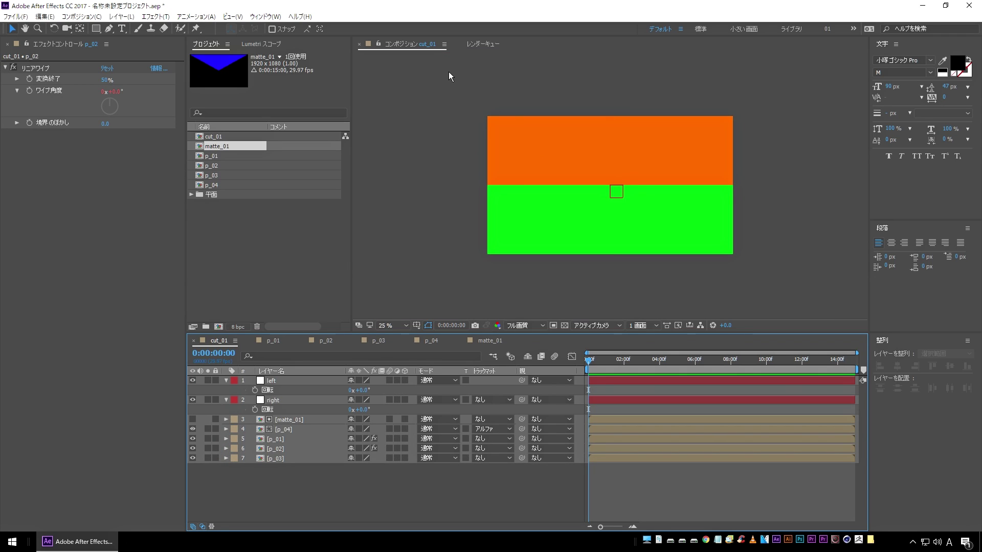
Draw a straight Pen line across the composition and give it a 25 px stroke
click(109, 29)
click(387, 184)
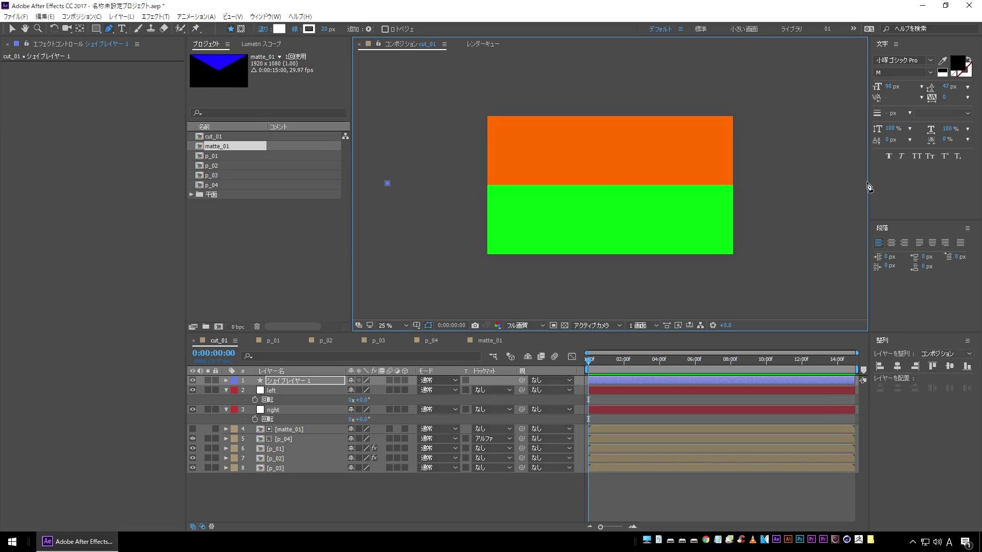
click(839, 184)
click(307, 370)
key(Return)
click(325, 30)
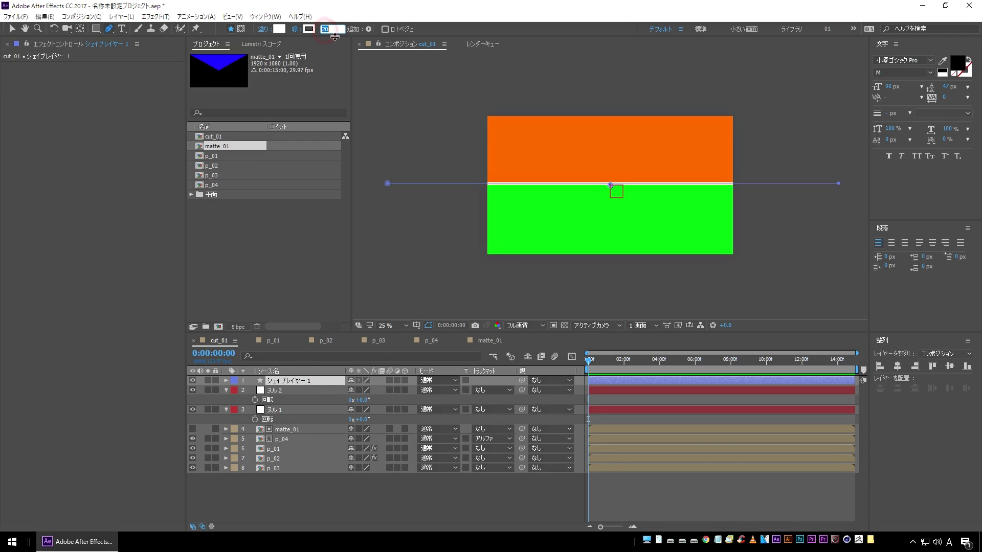
text(25)
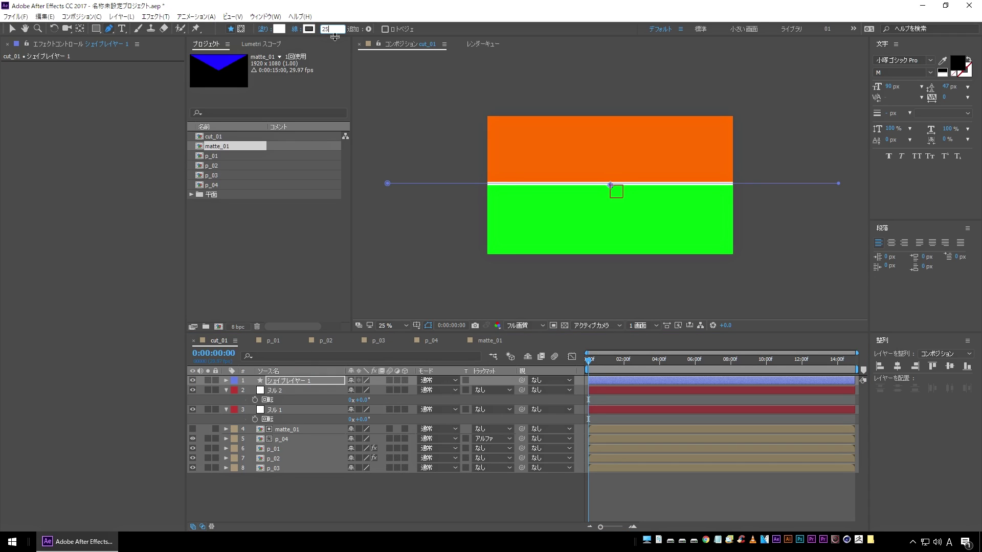
Nudge the line down onto the orange/green border using the centre guide, then zoom to Fit
key(period)
key(period)
key(period)
key(period)
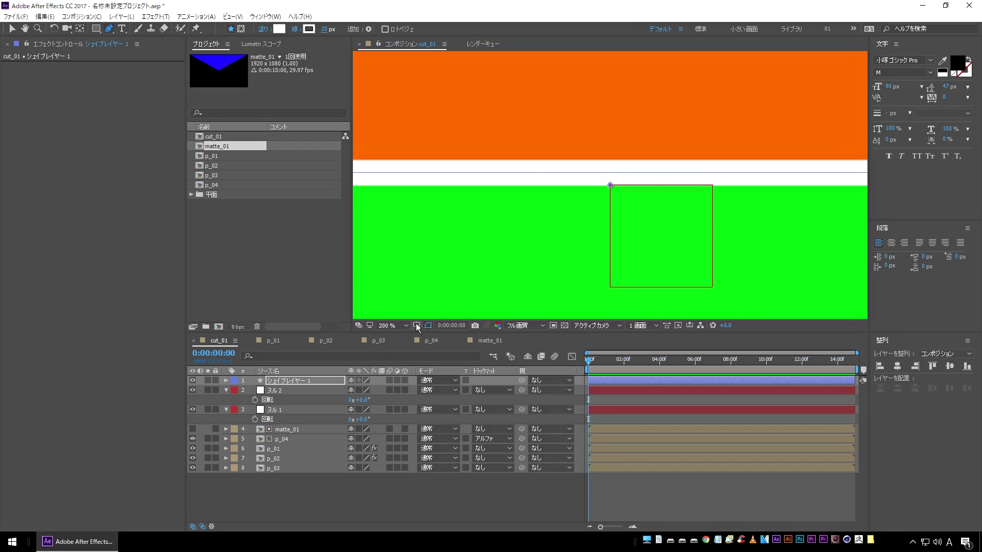
click(416, 326)
click(425, 340)
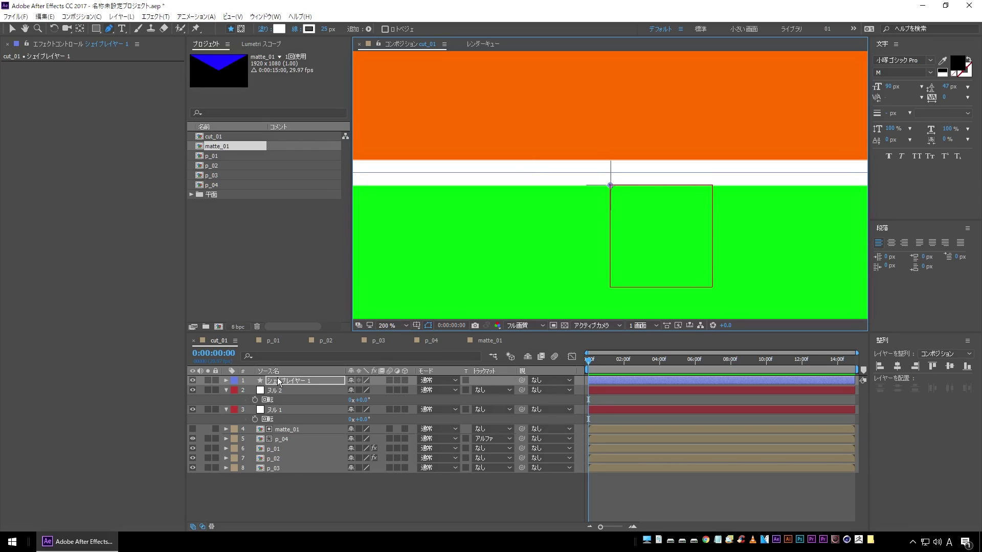
key(Down)
key(Down)
key(Down)
key(Down)
key(Down)
key(Down)
key(Down)
key(Down)
key(Down)
key(Down)
key(Down)
key(Down)
key(Down)
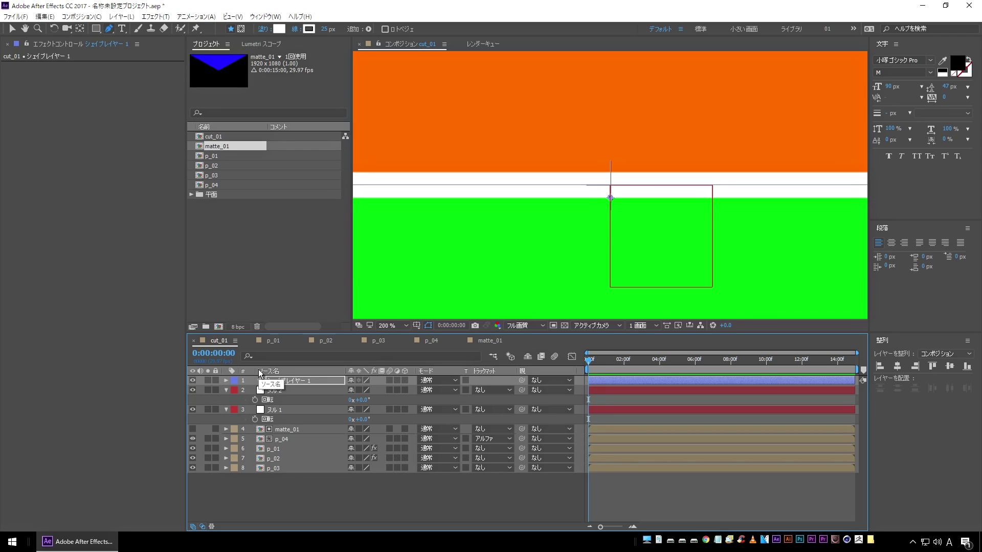
click(417, 326)
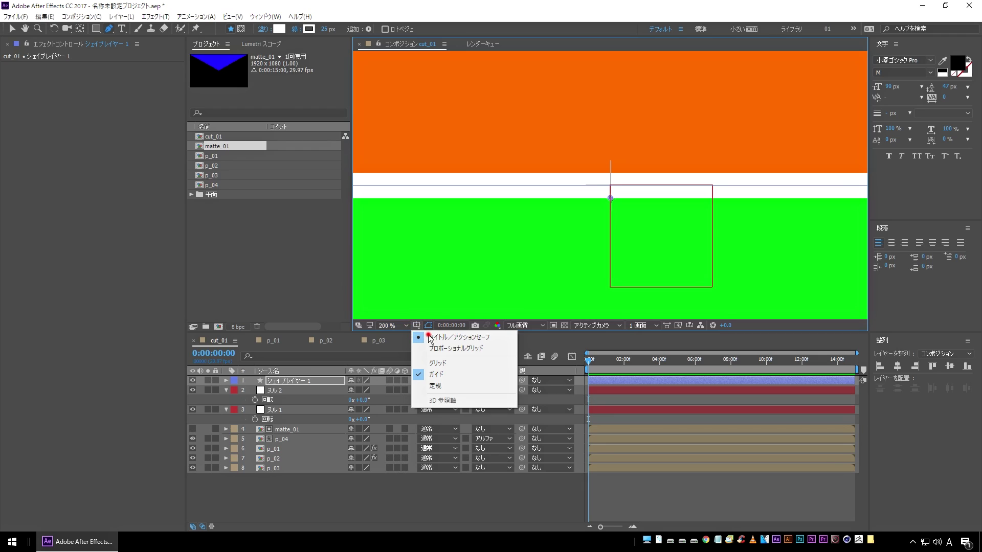
click(397, 324)
click(397, 325)
click(400, 337)
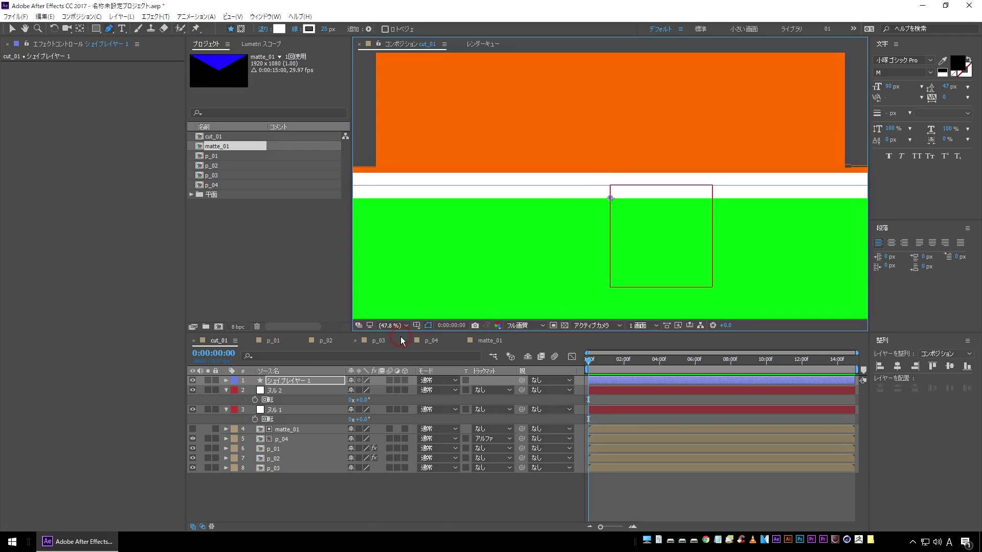
click(277, 483)
click(290, 381)
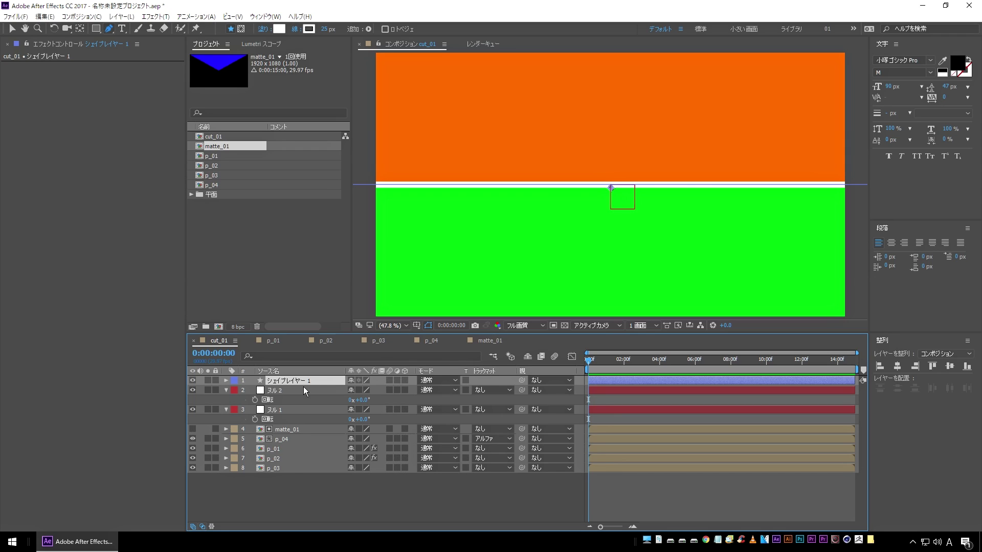
Duplicate the line shape layer and rename the copies line_l and line_r
key(ctrl+d)
click(291, 381)
key(Return)
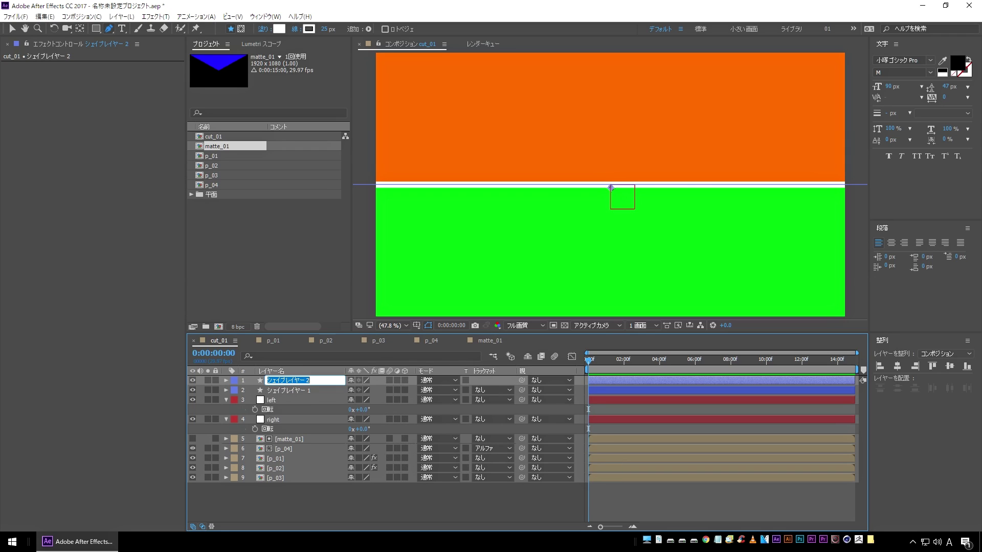
text(line_l)
click(306, 391)
key(Return)
text(line_r)
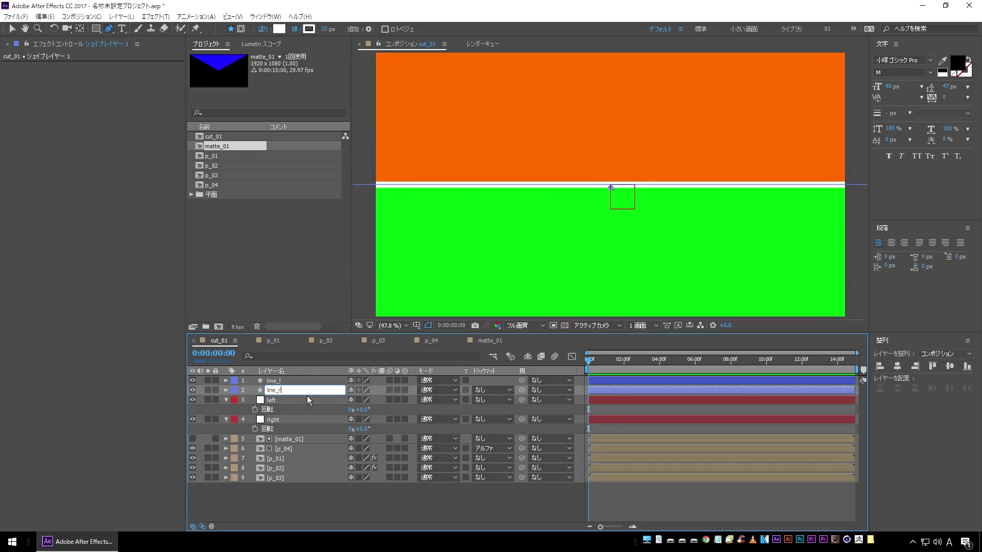
key(Return)
Parent line_l to the left null and line_r to the right null
click(287, 381)
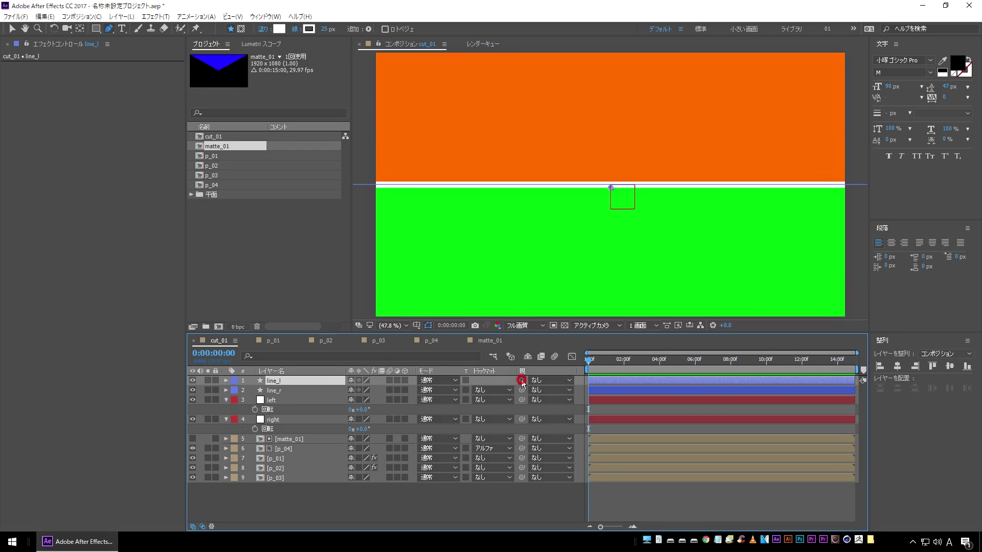
drag(472, 380, 280, 399)
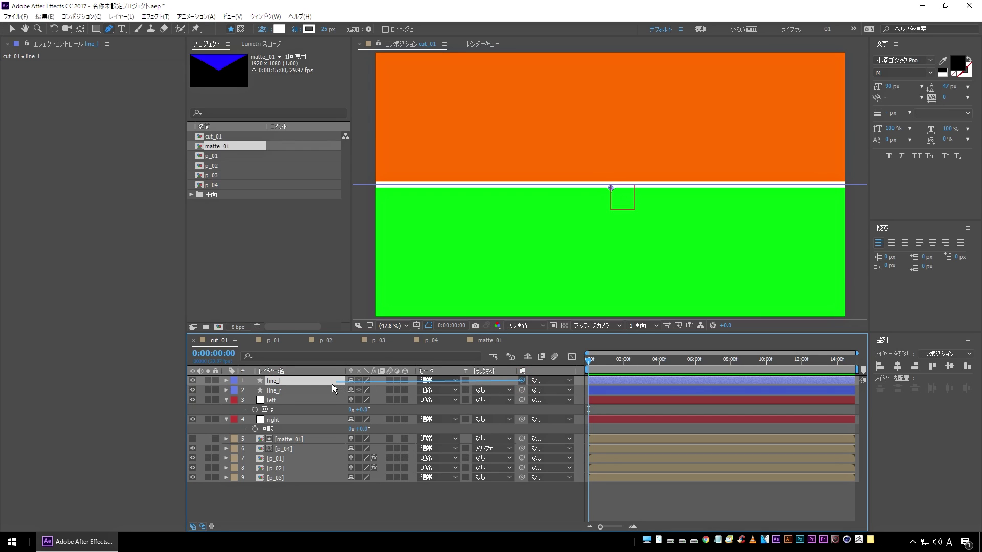
click(270, 391)
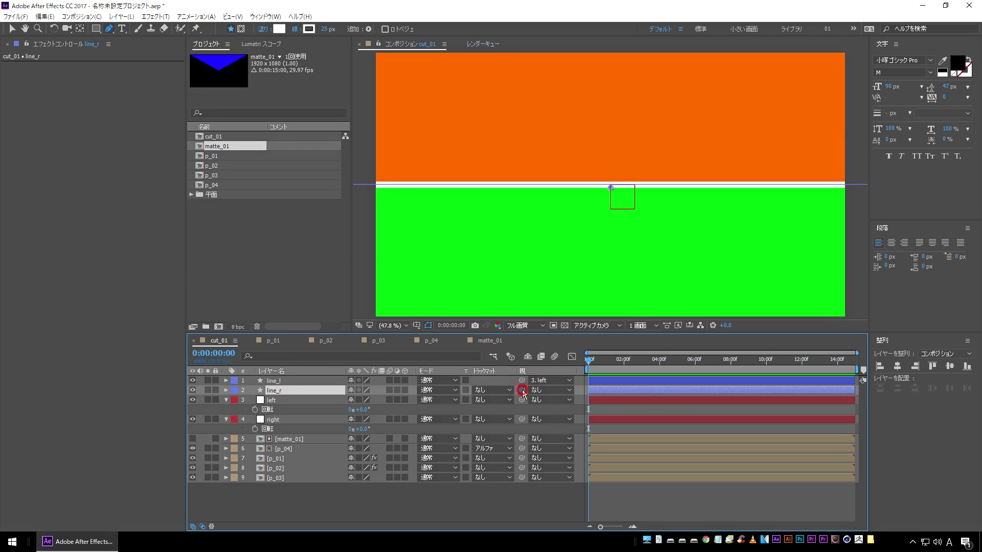
drag(345, 414, 285, 422)
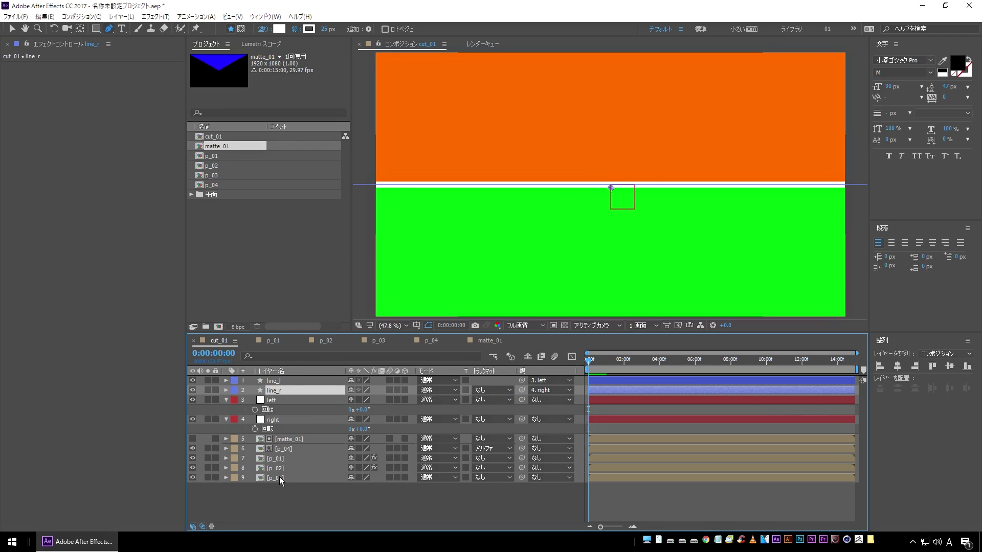
click(269, 500)
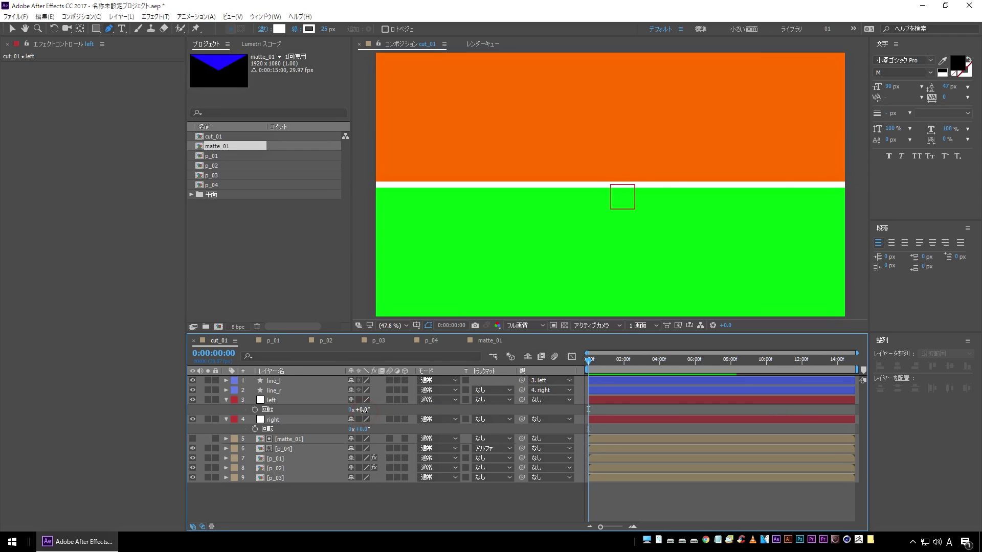
Rotate the left null to -29° and the right null to +29°
drag(361, 411, 365, 428)
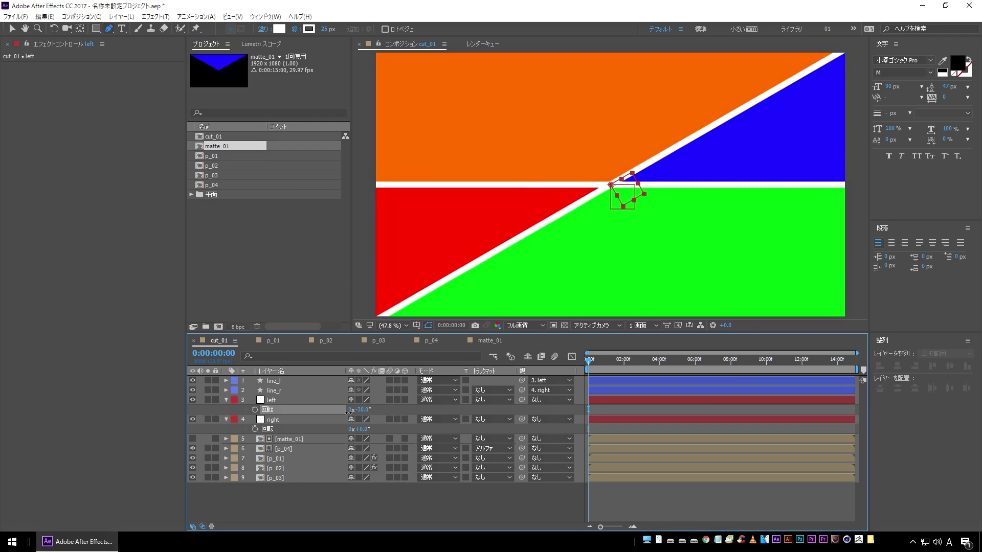
drag(365, 428, 378, 428)
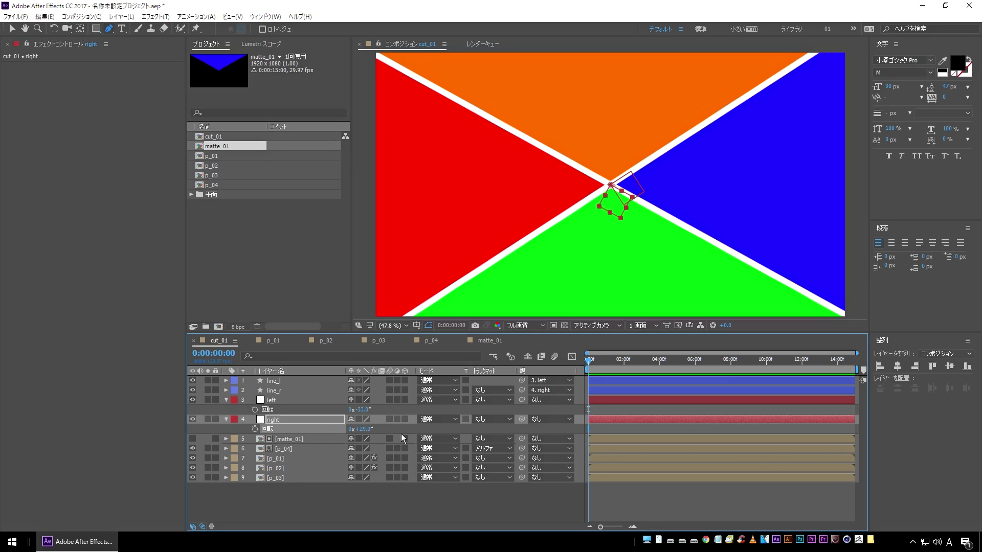
click(361, 410)
text(29)
key(Return)
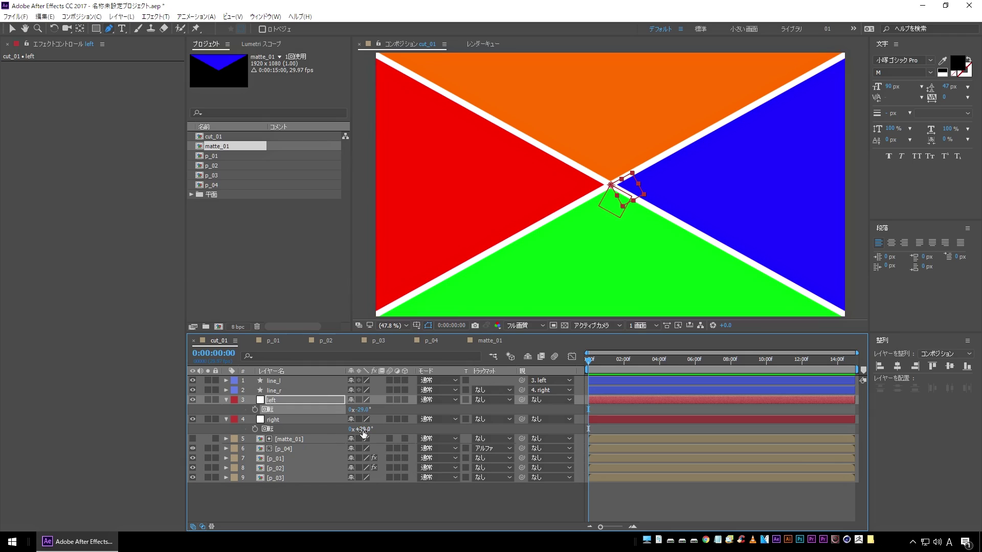
key(Return)
Move to 0:00:04:00 and set a rotation keyframe on the left null
click(460, 506)
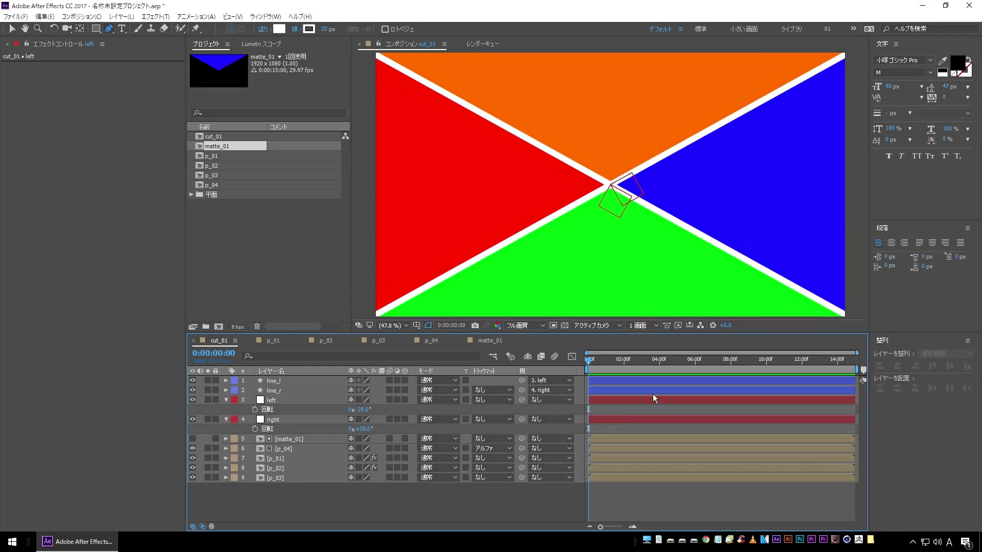
click(659, 361)
click(255, 409)
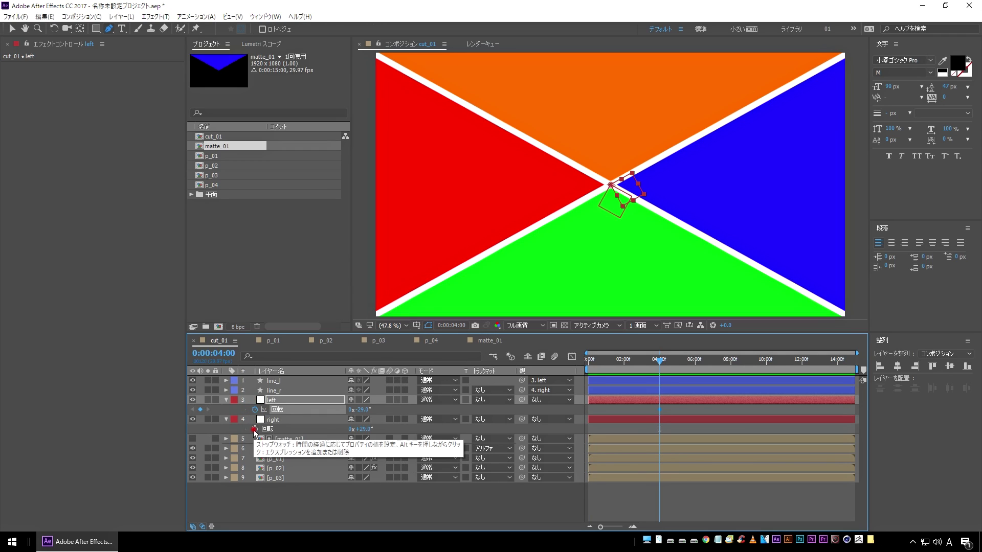
Keyframe right's rotation at 4 seconds, then set left's rotation to 90° at 0:00
click(254, 429)
drag(649, 360, 588, 362)
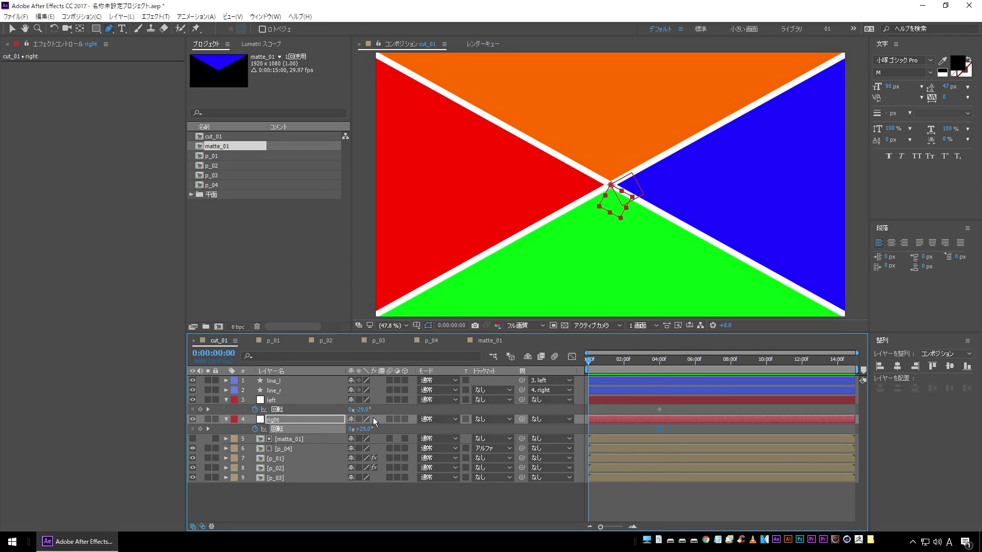
click(272, 400)
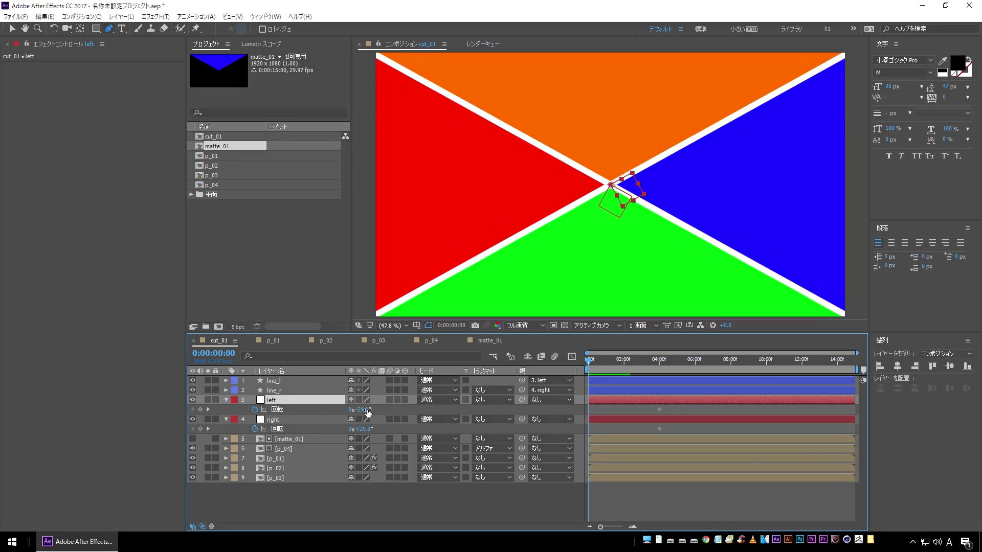
drag(364, 411, 423, 409)
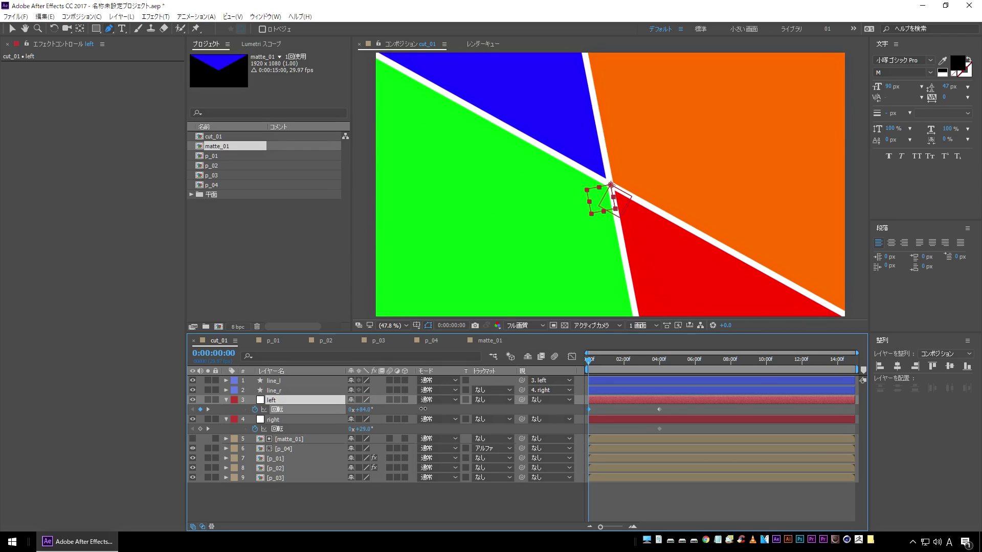
click(362, 410)
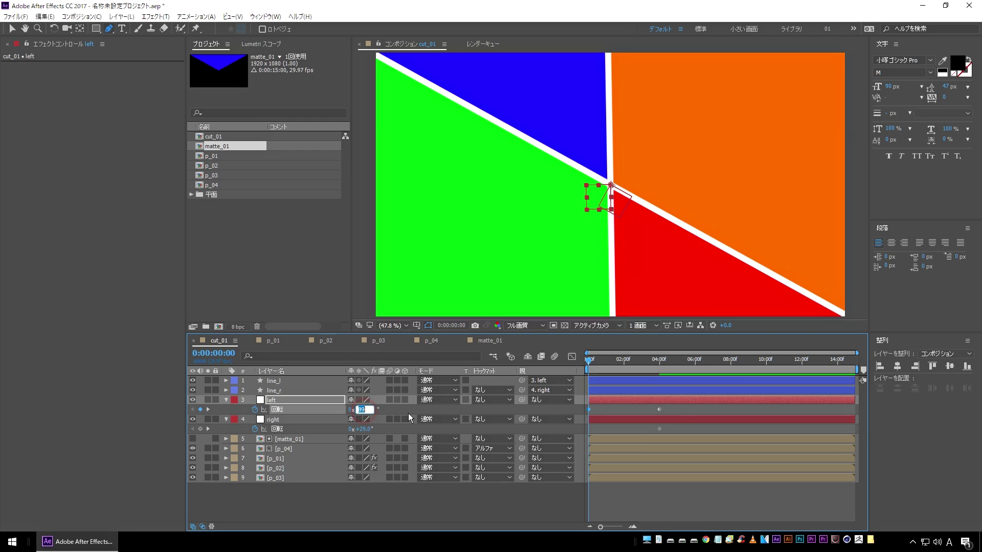
text(90)
key(Return)
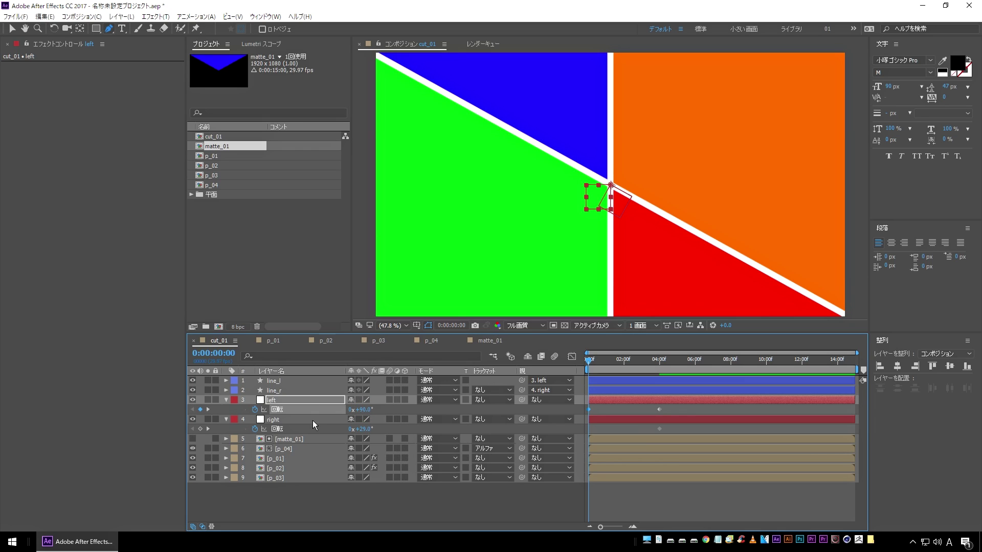
Set the right null's rotation to -90° at the start
click(292, 418)
drag(360, 430, 305, 435)
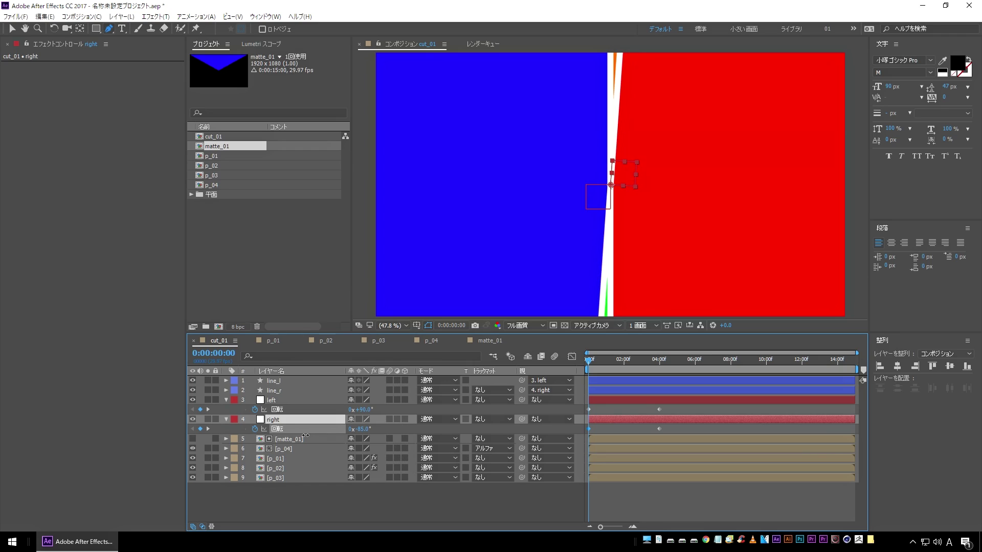
click(362, 430)
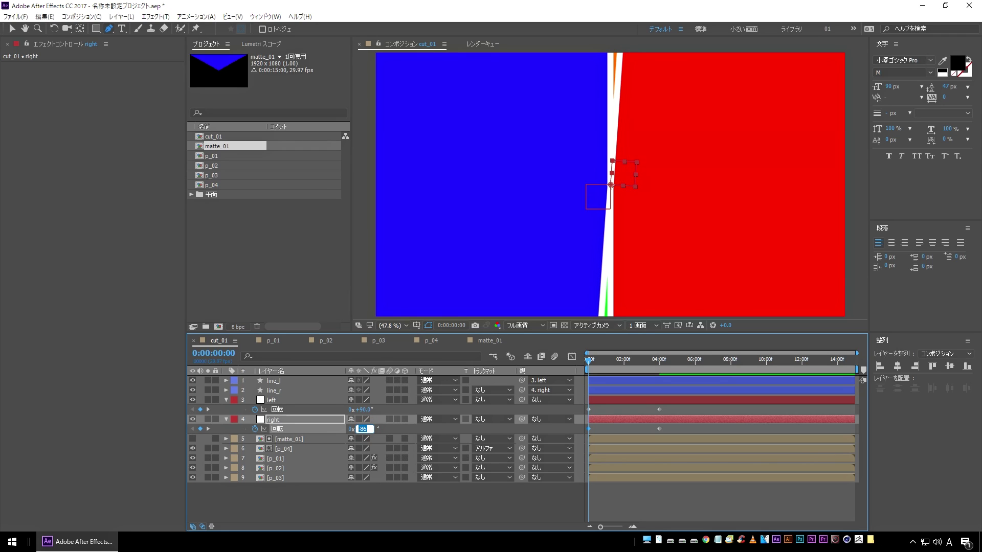
text(-90)
key(Return)
click(339, 516)
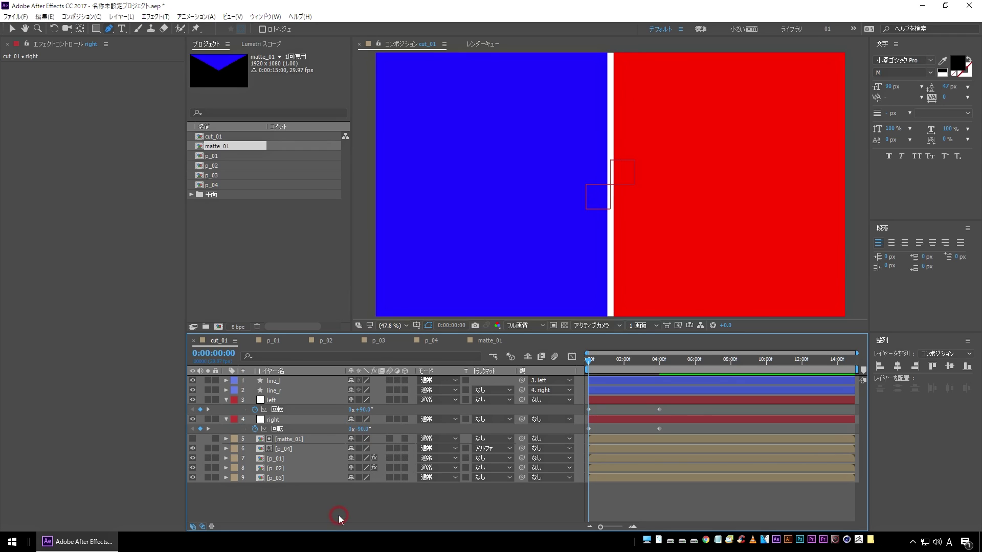
Preview the divisions rotating open from vertical into an X
key(space)
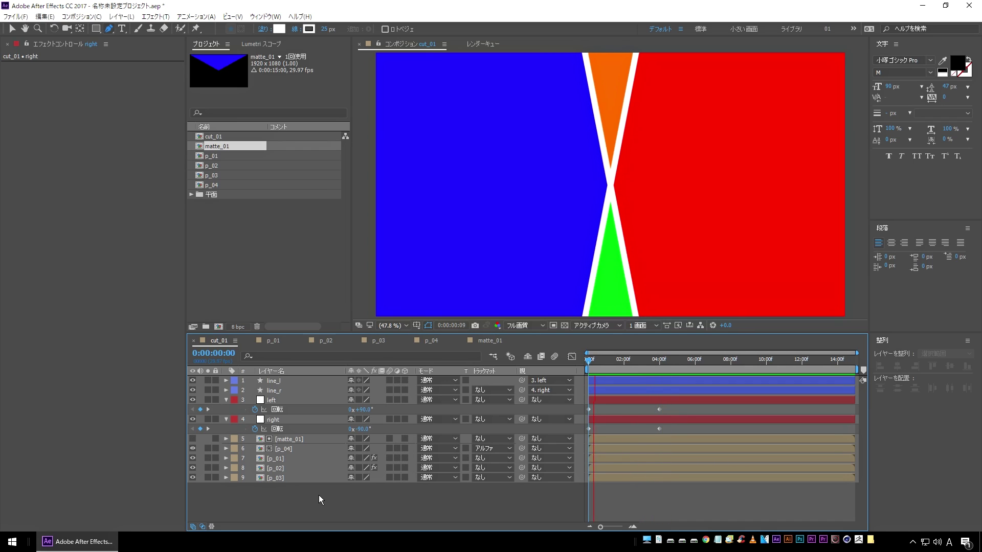
key(space)
click(451, 514)
key(space)
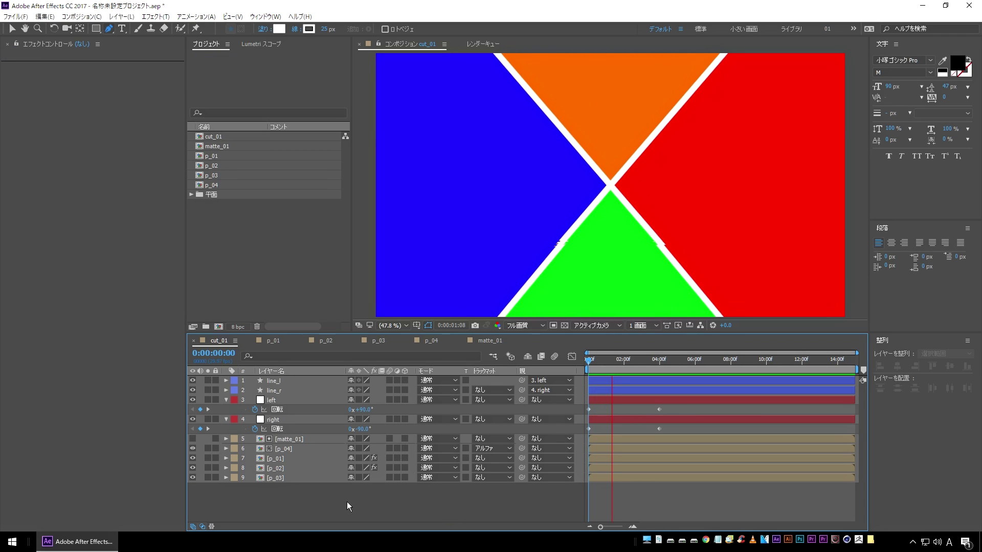
key(space)
Import the four photos from the pic folder and add the boat photo to p_01
double_click(232, 236)
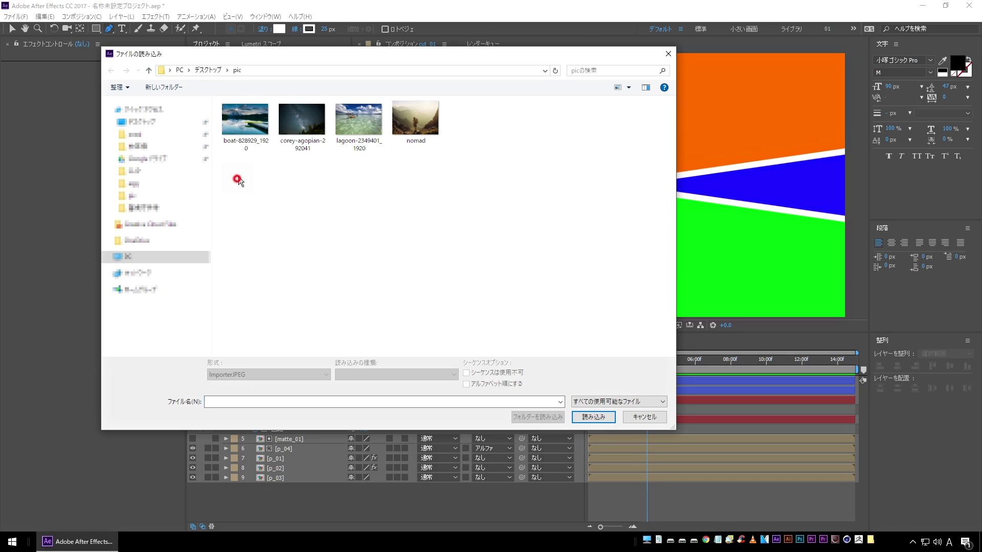
drag(237, 179, 416, 123)
click(593, 418)
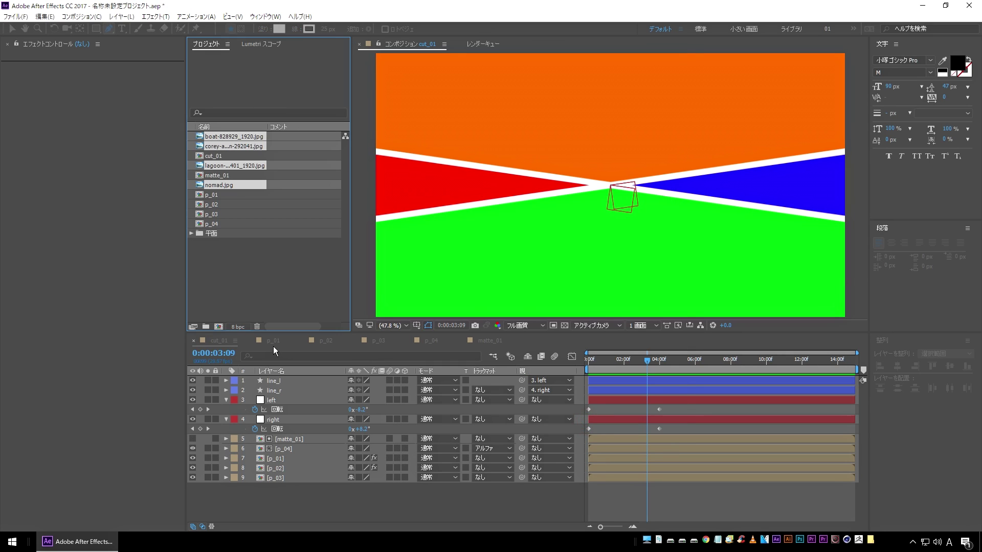
click(273, 341)
click(228, 247)
drag(233, 136, 290, 381)
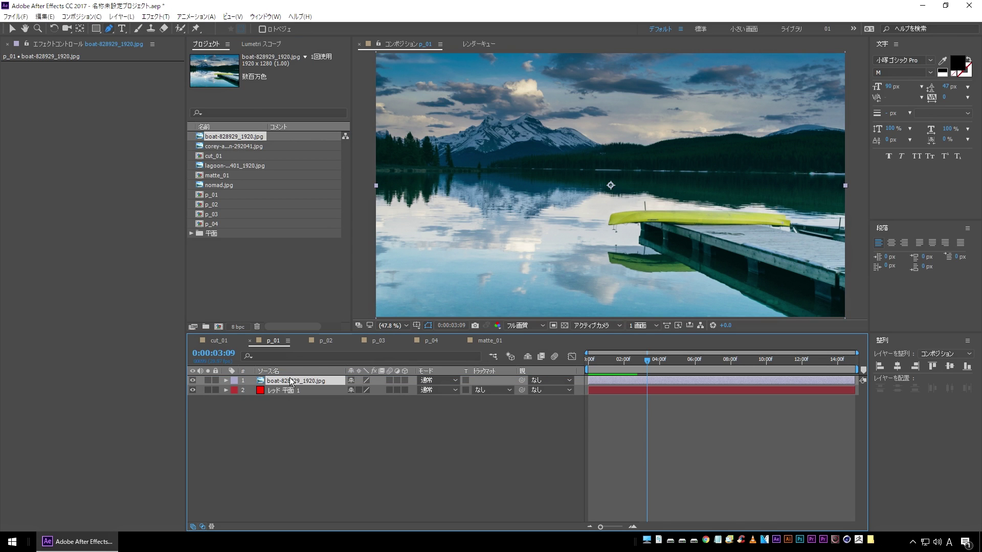
Fit the boat photo to the p_01 composition
right_click(286, 381)
mouse_move(350, 191)
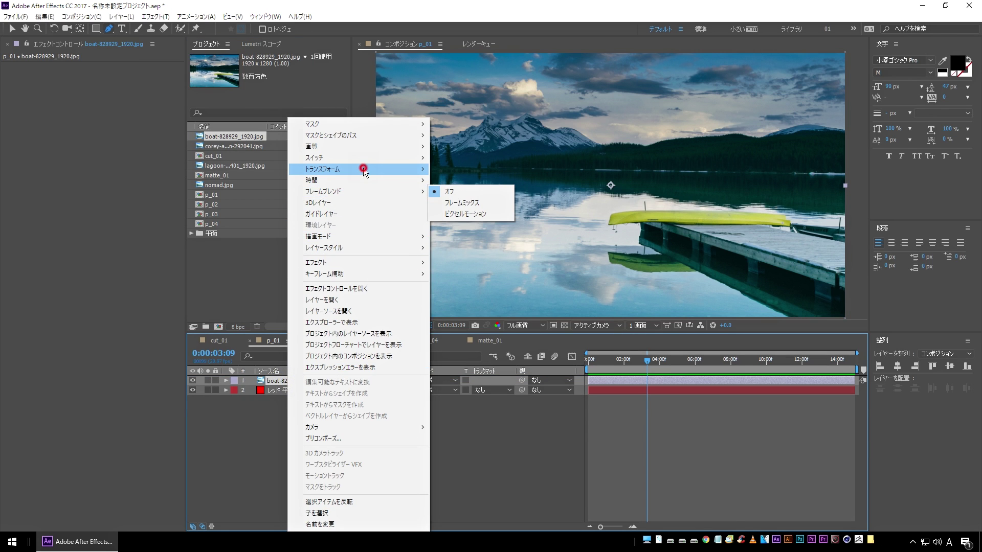
mouse_move(361, 169)
click(489, 313)
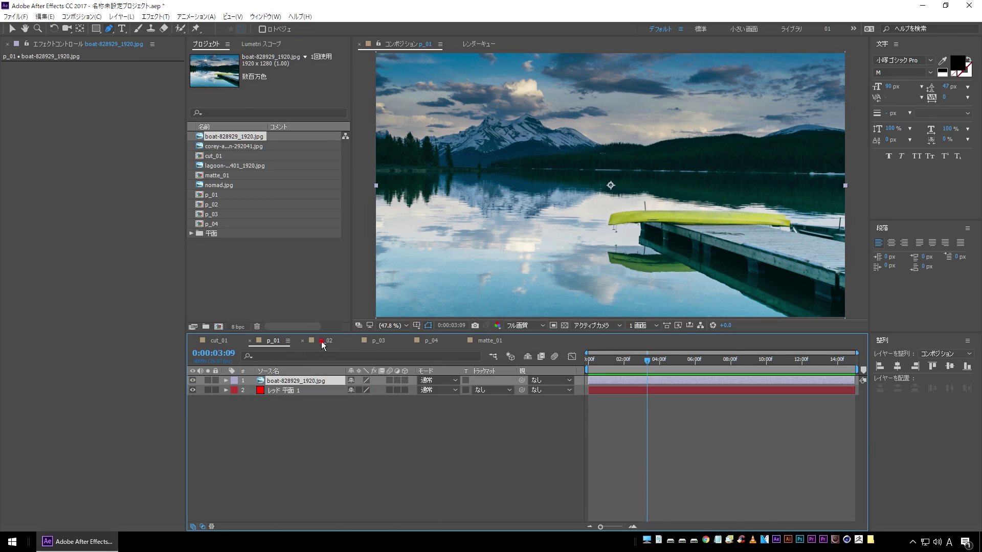
Add the starry-sky photo to p_02 and fit it to comp height
click(322, 341)
click(250, 148)
drag(238, 148, 279, 383)
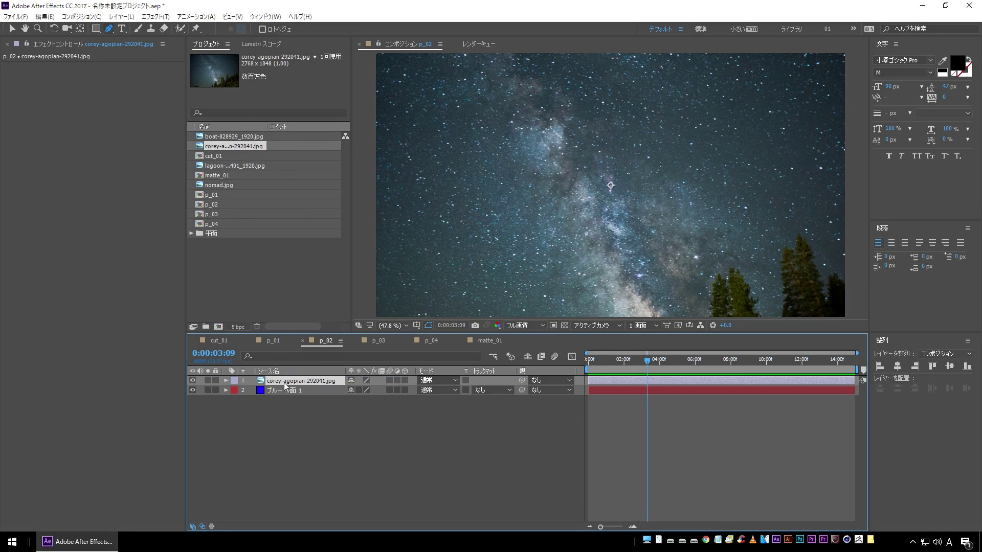
right_click(283, 381)
mouse_move(364, 171)
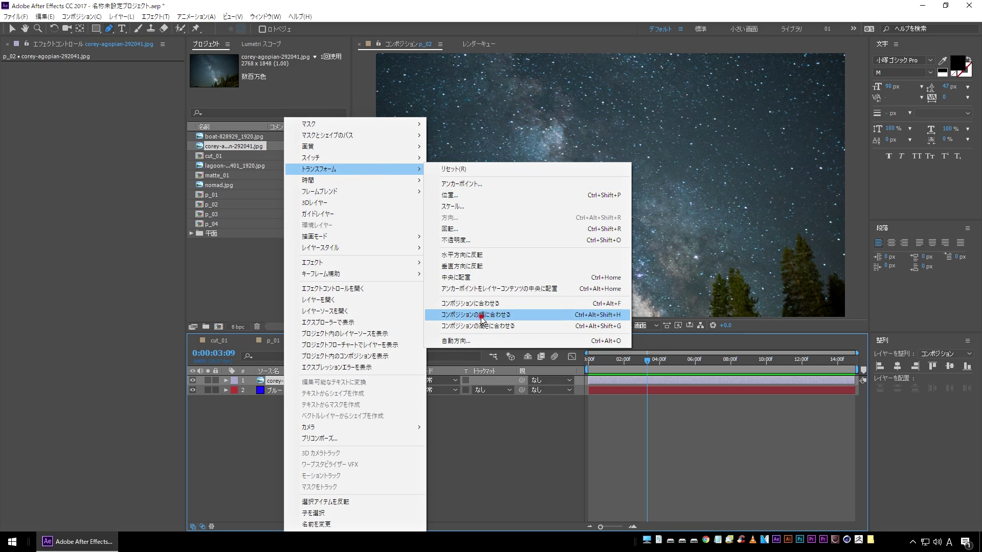
click(478, 326)
Add nomad.jpg to p_03 and fit it to the composition
click(379, 340)
drag(227, 185, 261, 379)
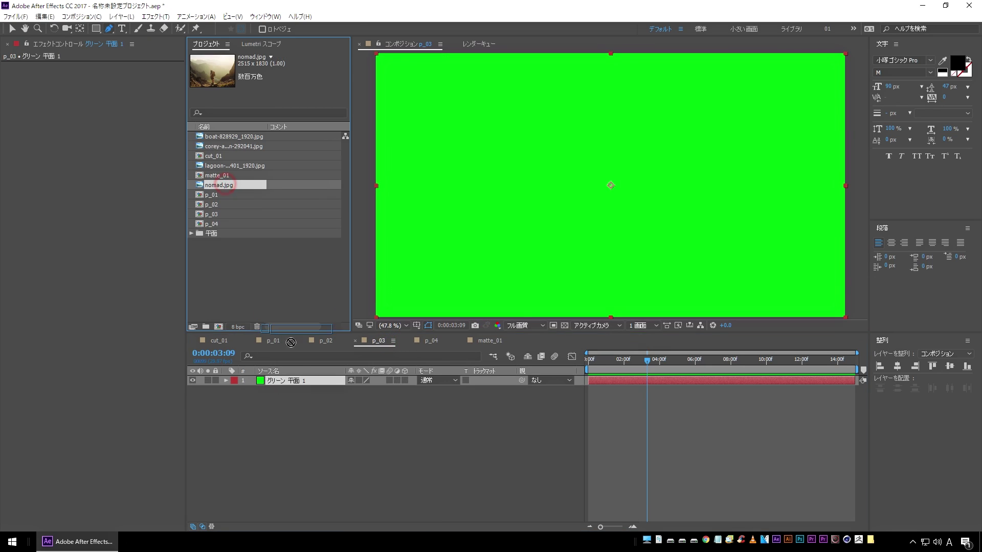
right_click(274, 382)
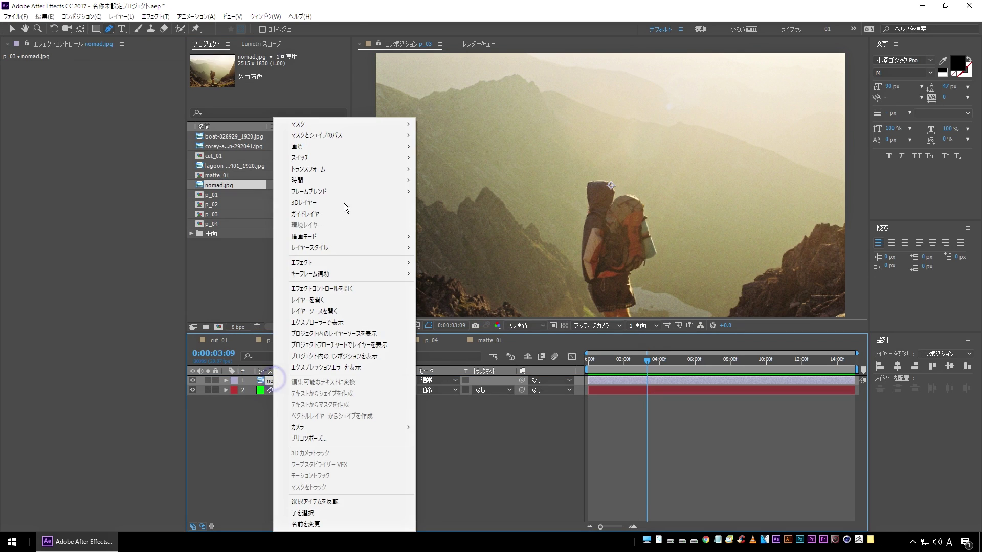
mouse_move(358, 168)
click(507, 303)
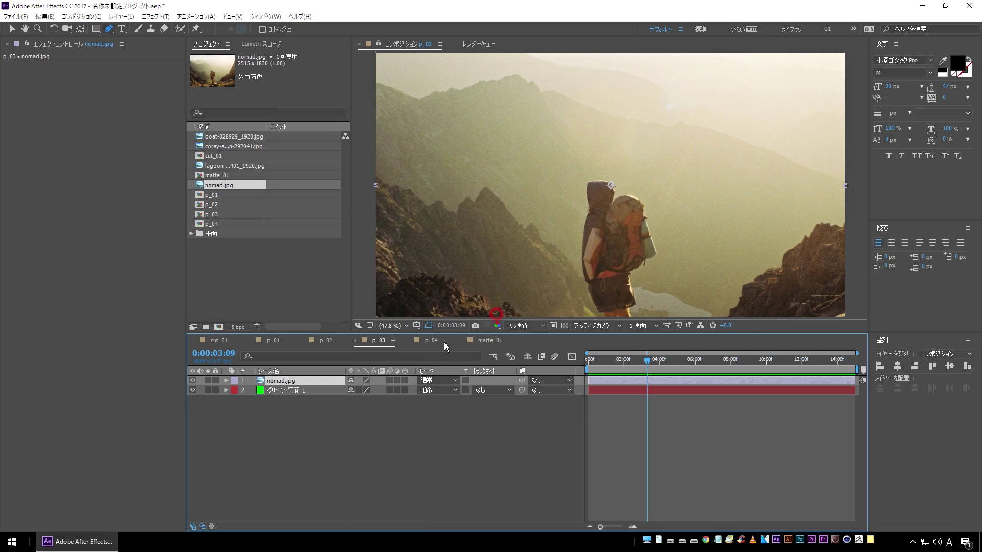
Add the lagoon photo to p_04, fit it to comp width, and return to cut_01
click(430, 341)
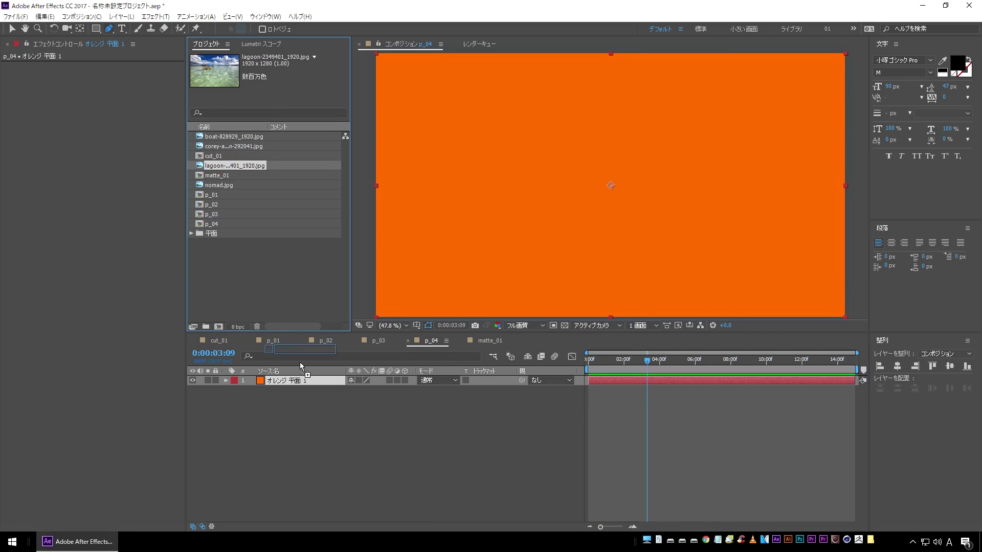
drag(232, 167, 274, 379)
right_click(279, 380)
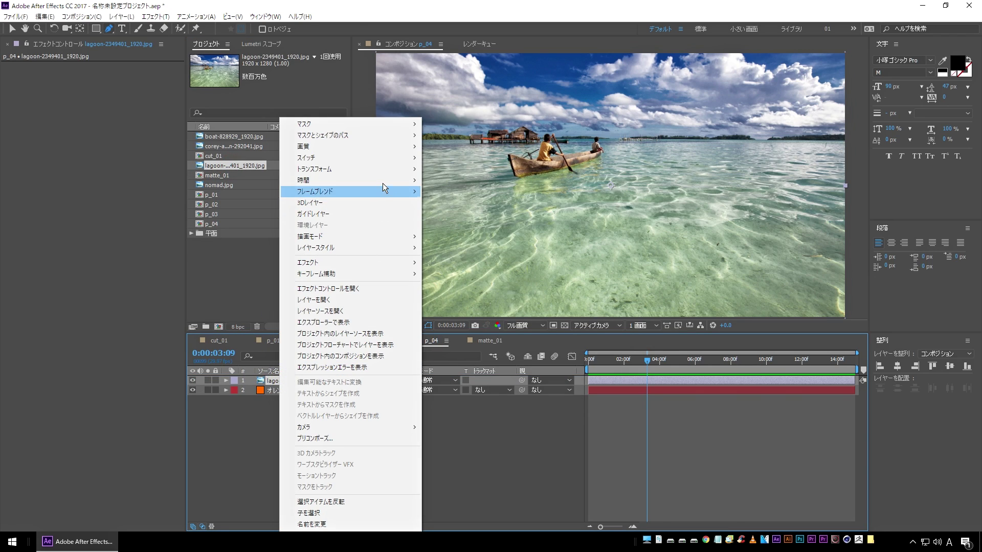
mouse_move(383, 169)
click(471, 314)
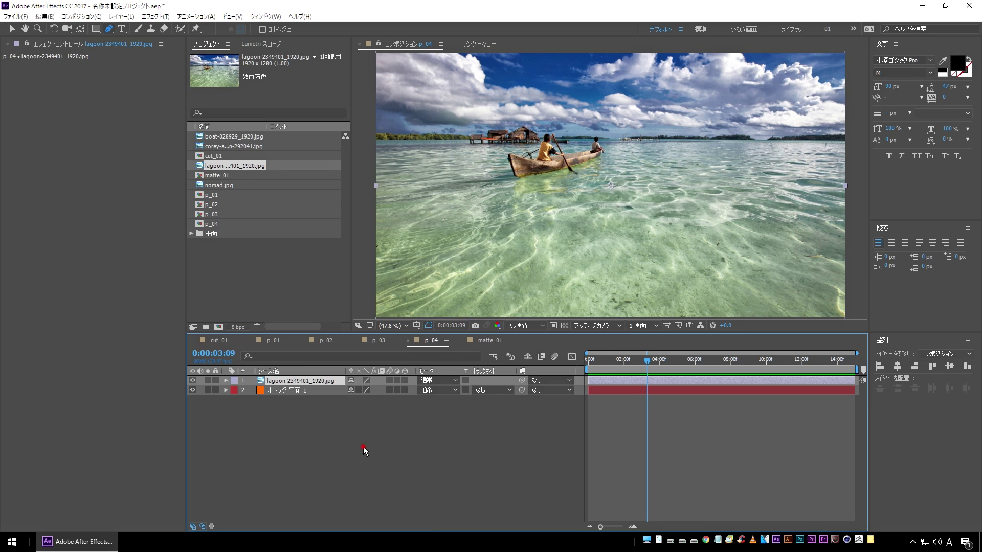
click(363, 448)
click(220, 340)
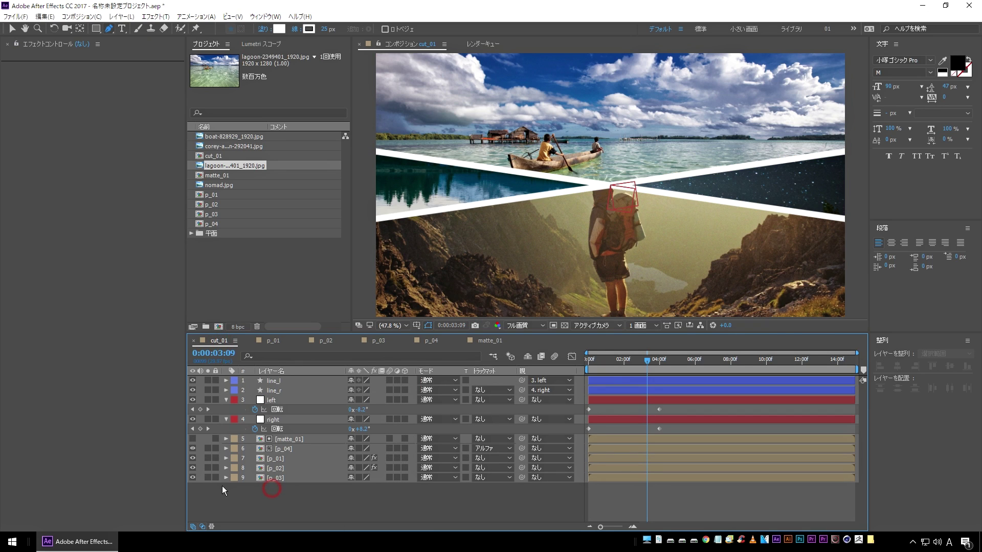
key(Home)
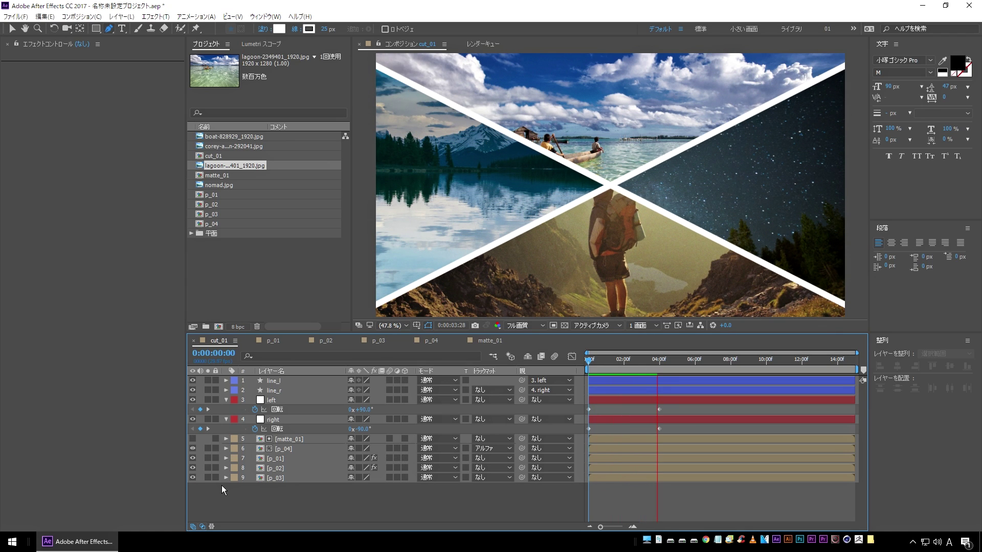
key(space)
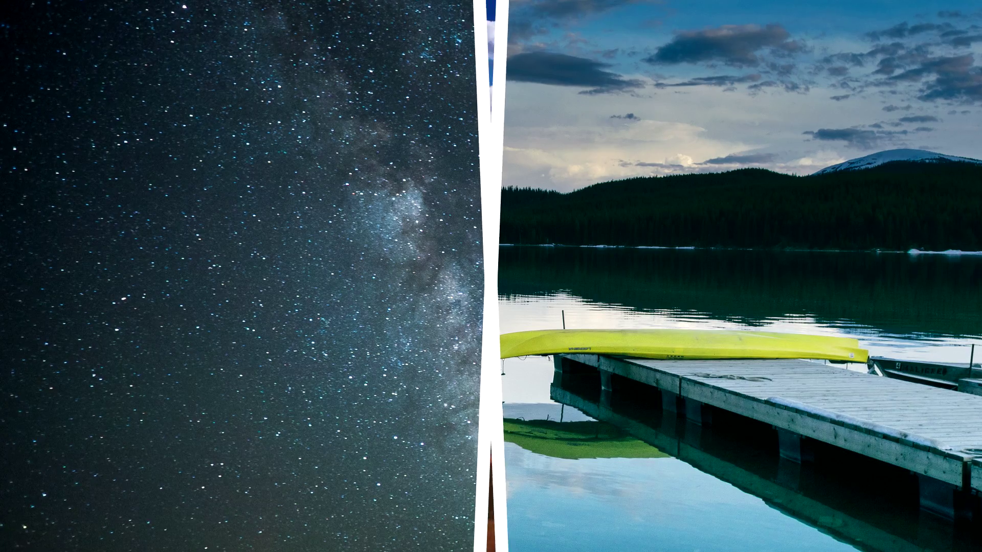